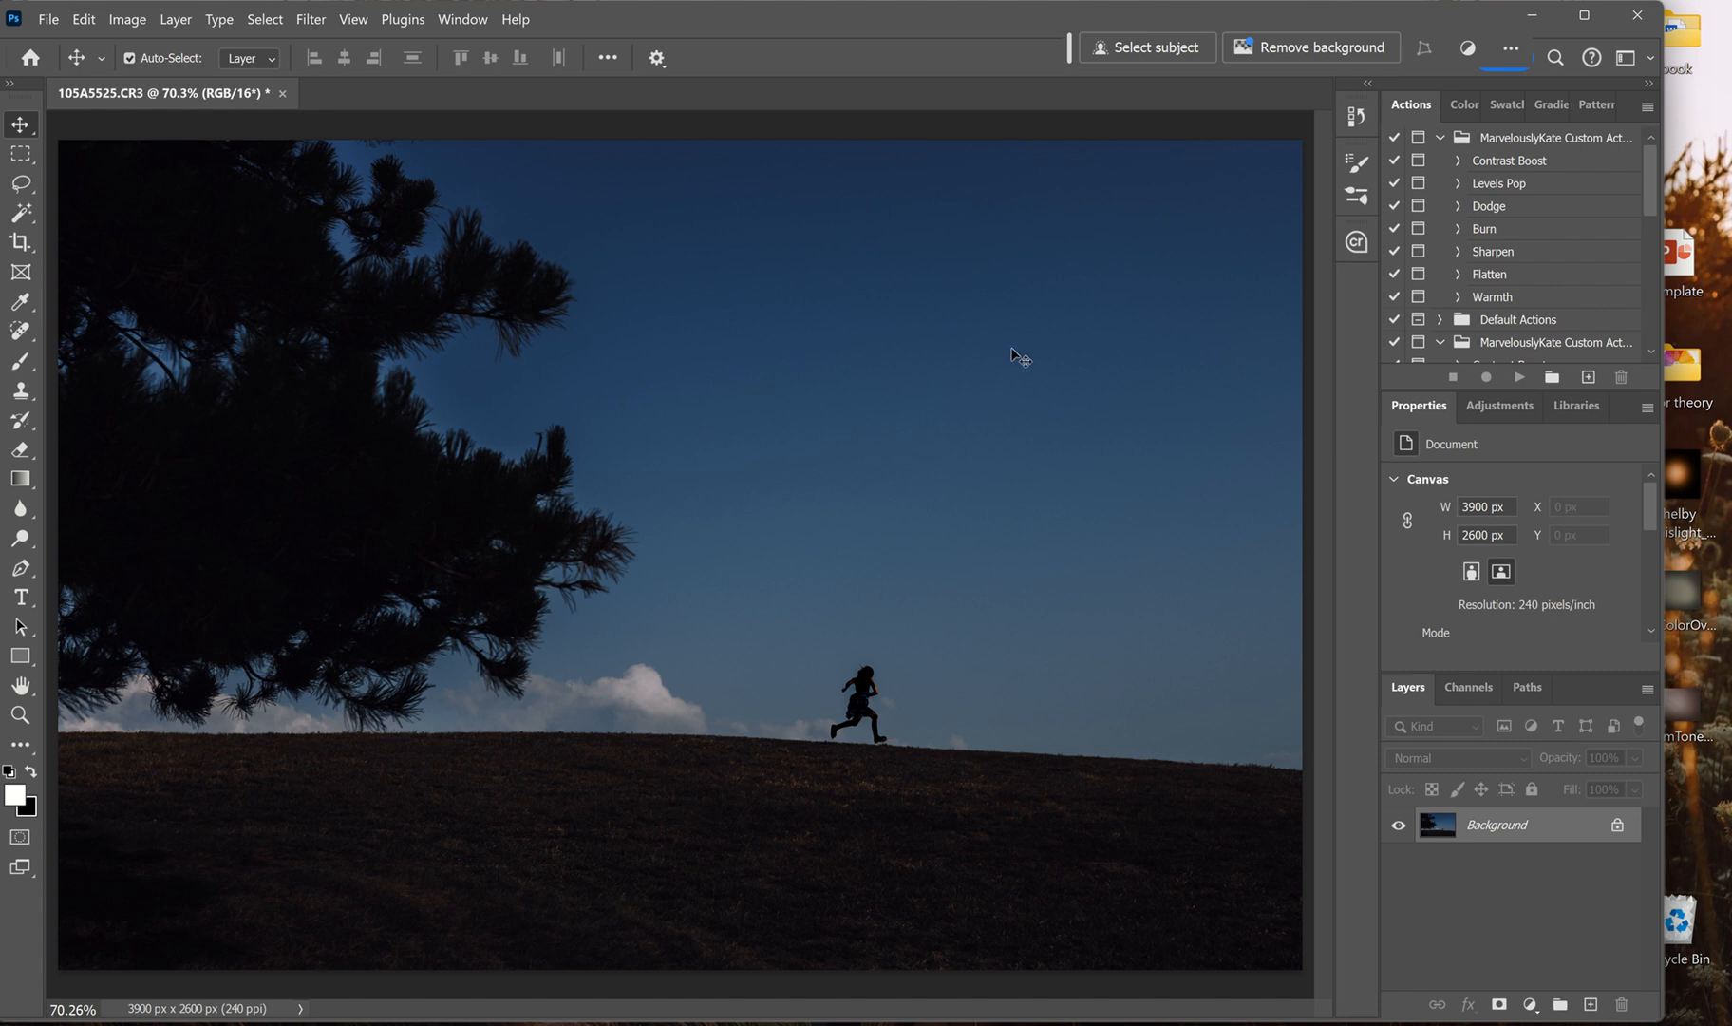
Step: Open Sky Replacement for the photo, place its dialog clear of the image, and show the available sky presets
left_click(90, 21)
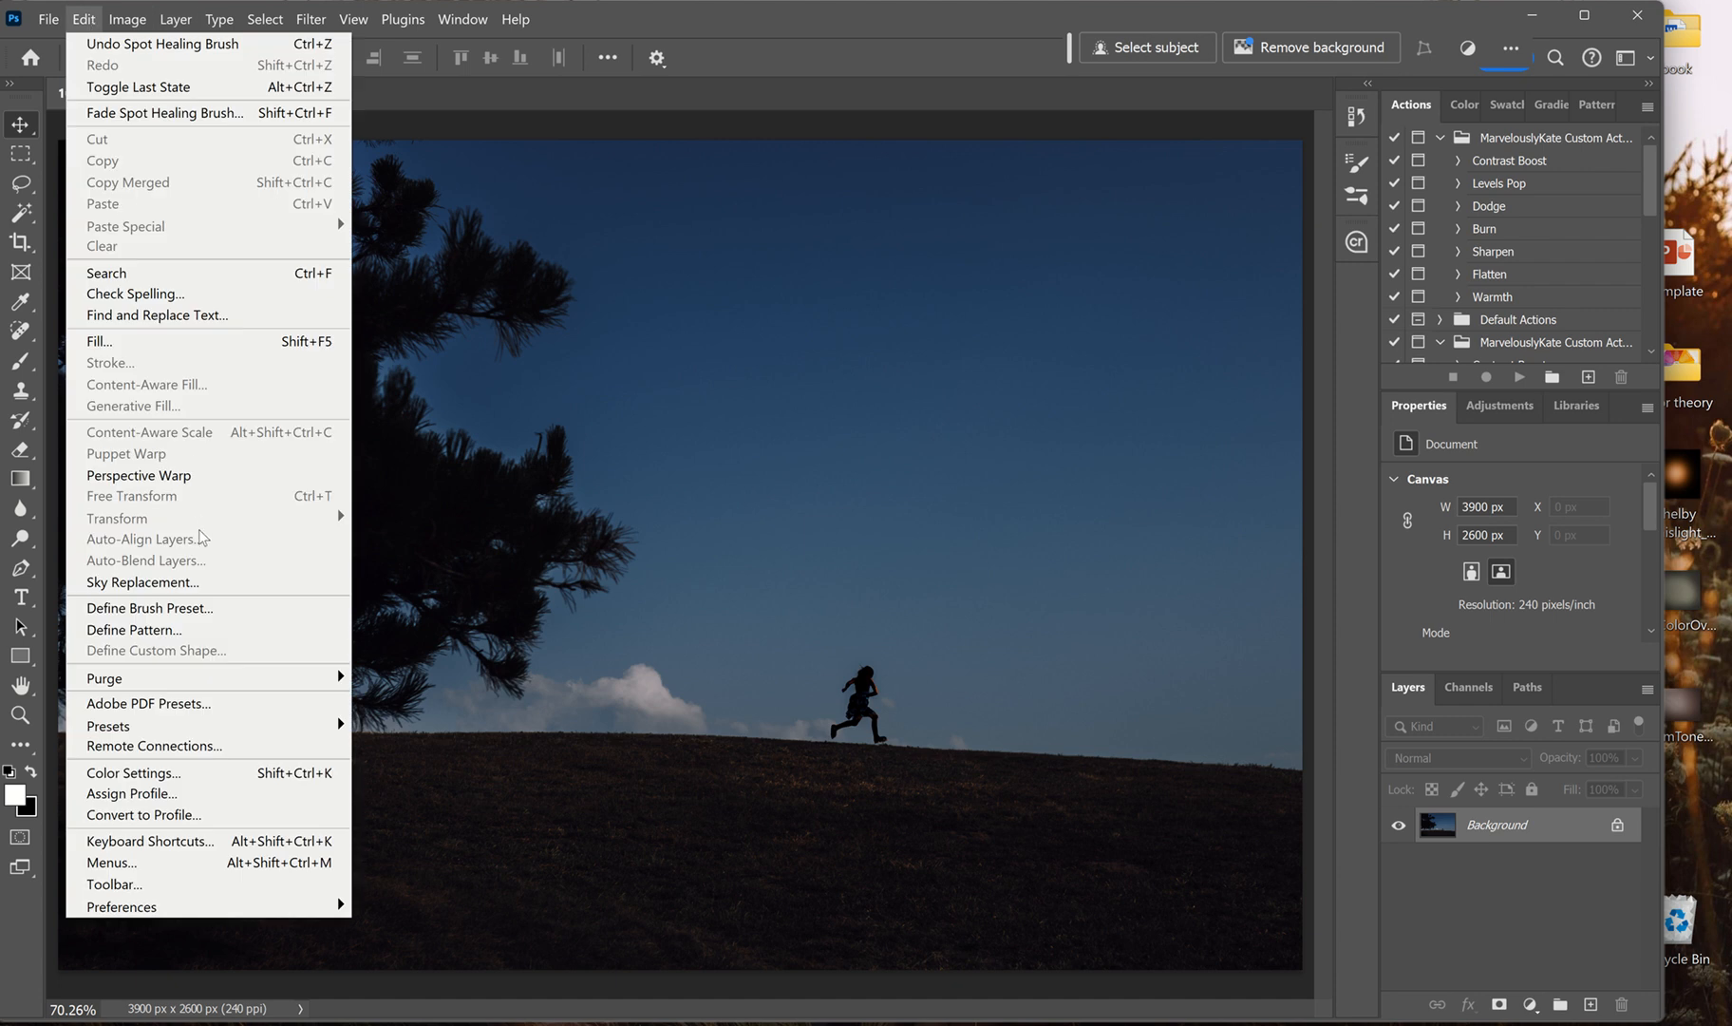
left_click(201, 583)
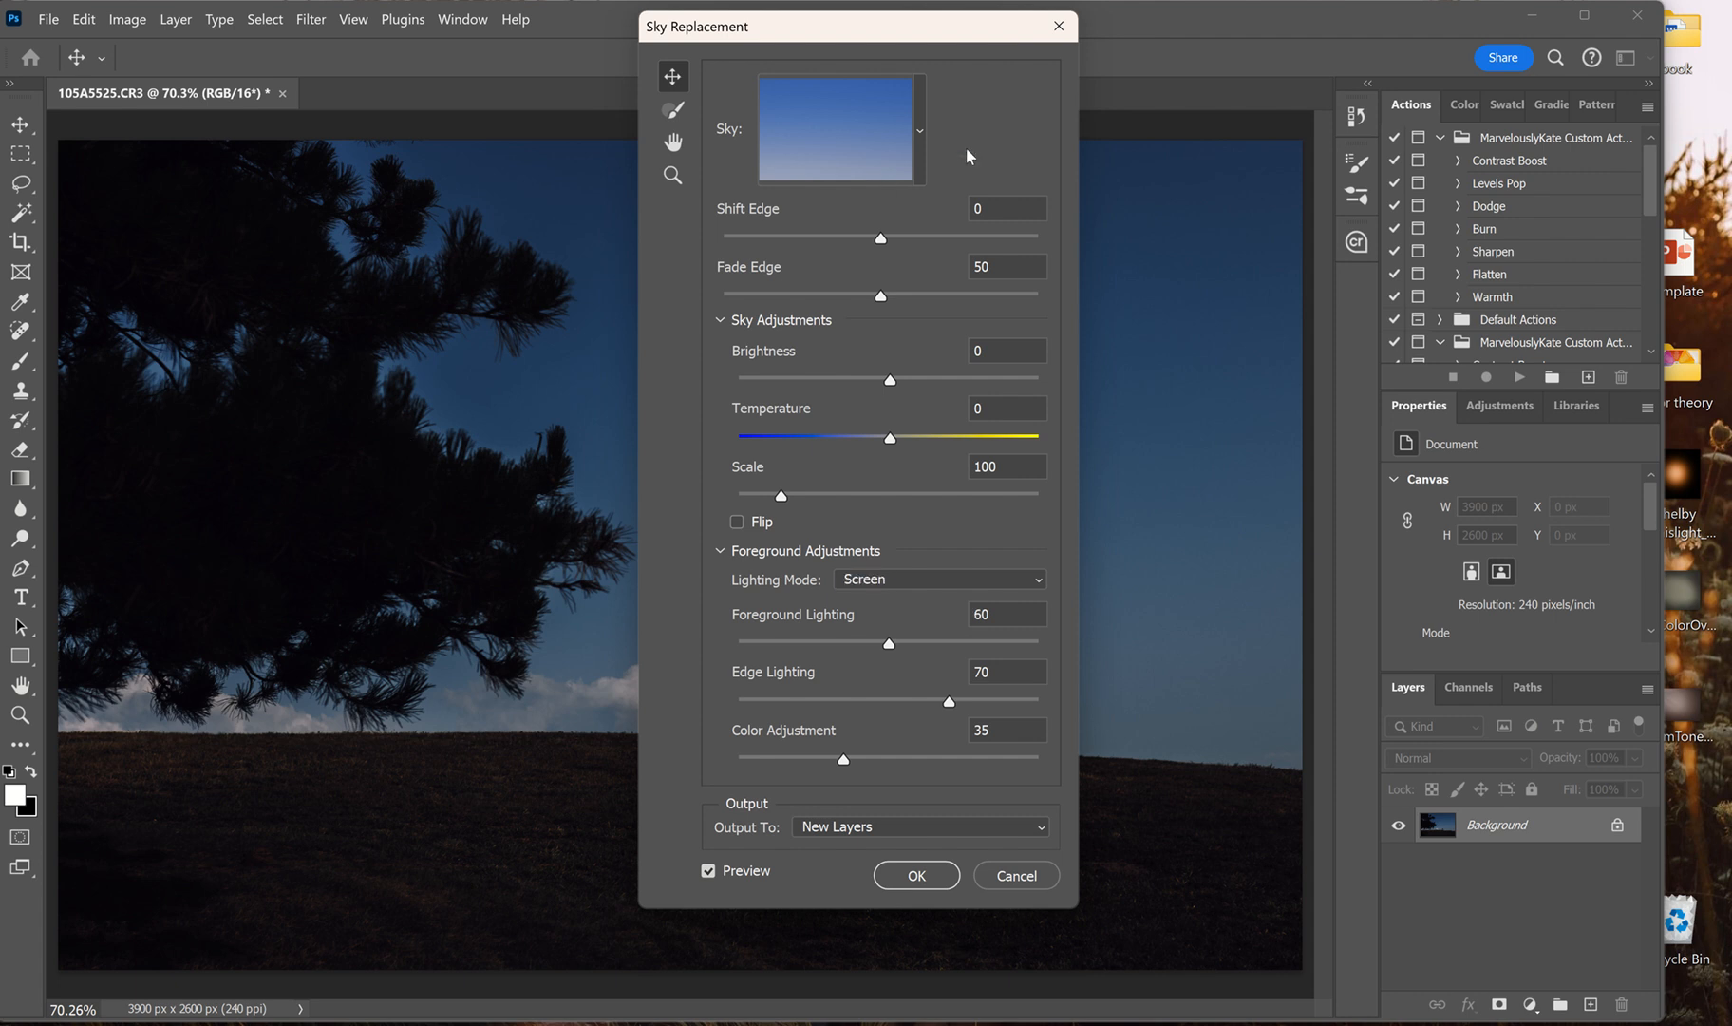
left_click_drag(903, 38, 1609, 51)
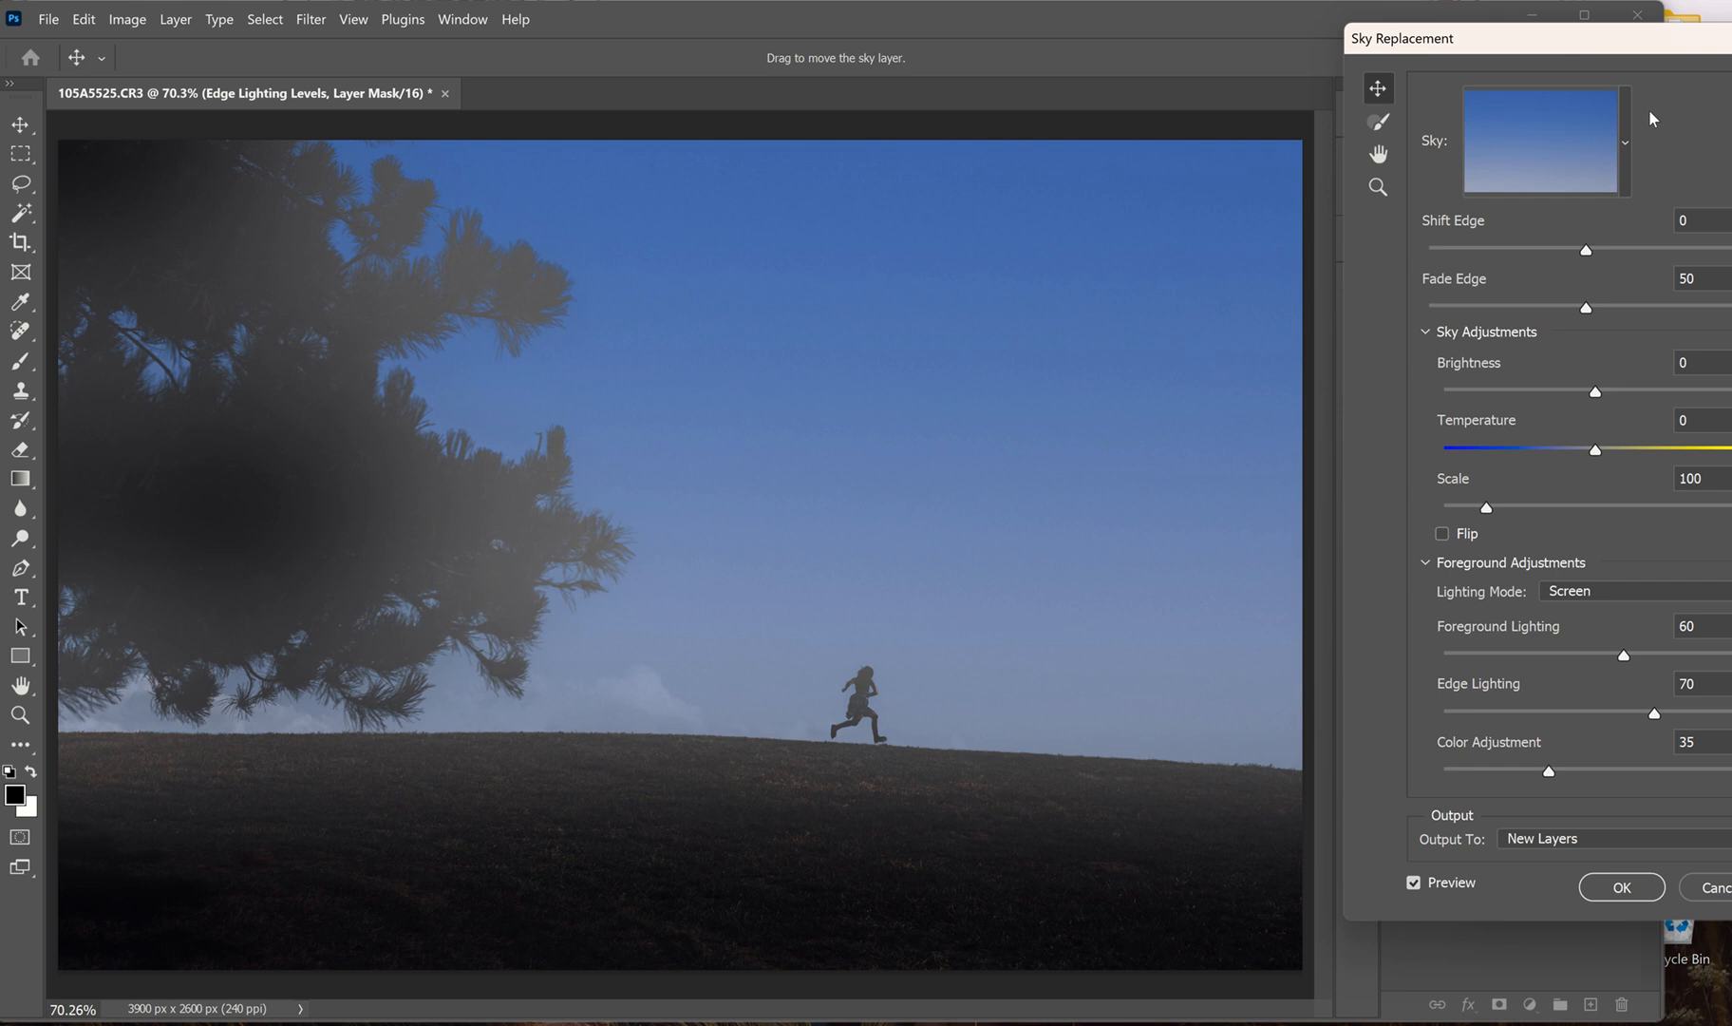
left_click(1630, 135)
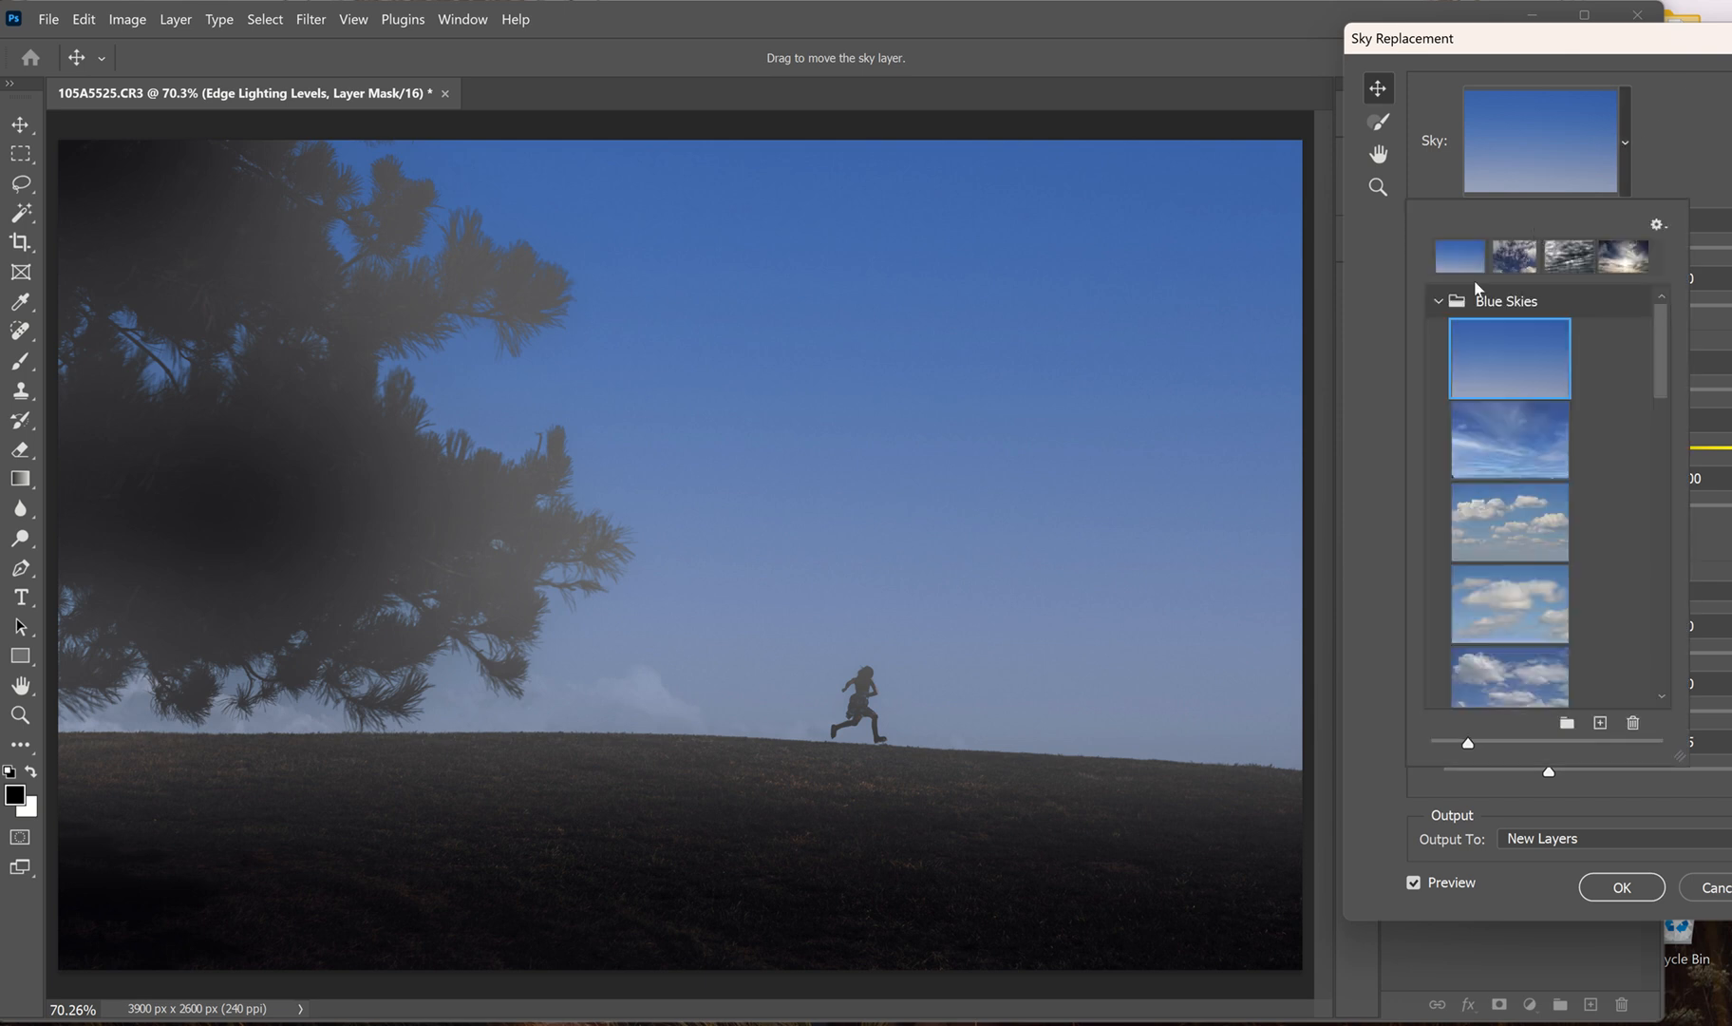
Step: Collapse the Blue Skies preset group and the ones after it, and find the cloud skies in the expanded custom folder
left_click(1514, 309)
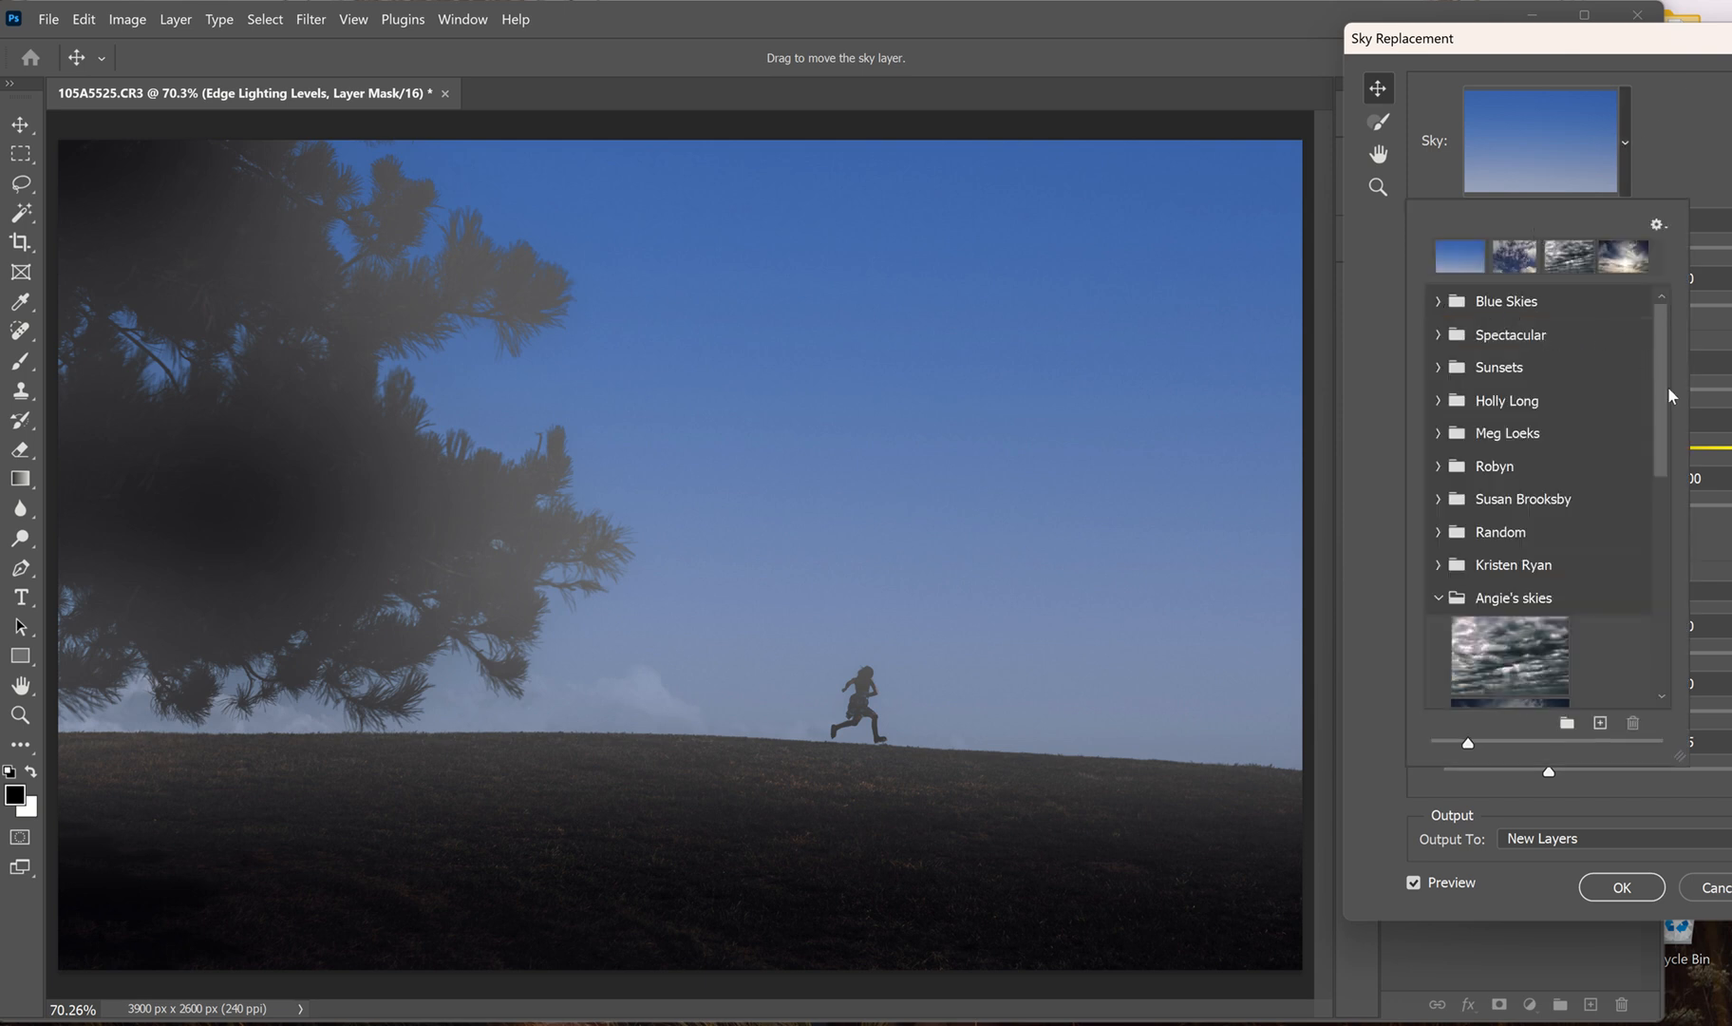
left_click_drag(1661, 397, 1656, 542)
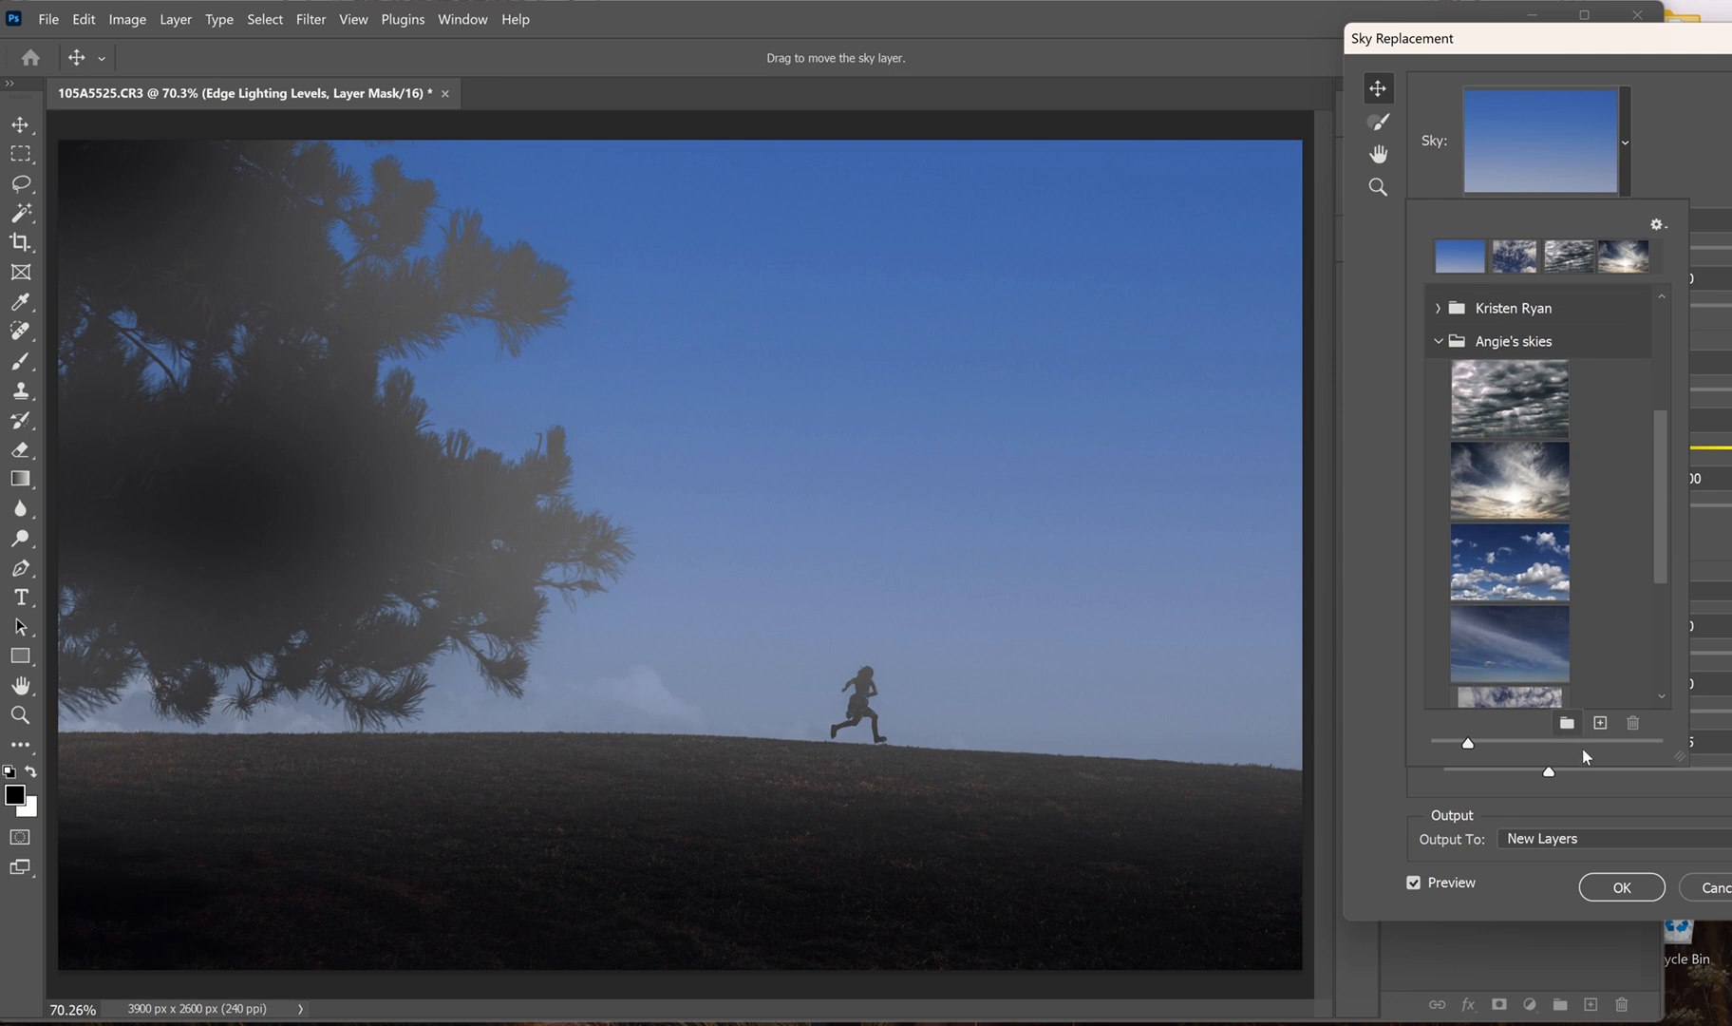
left_click(1516, 344)
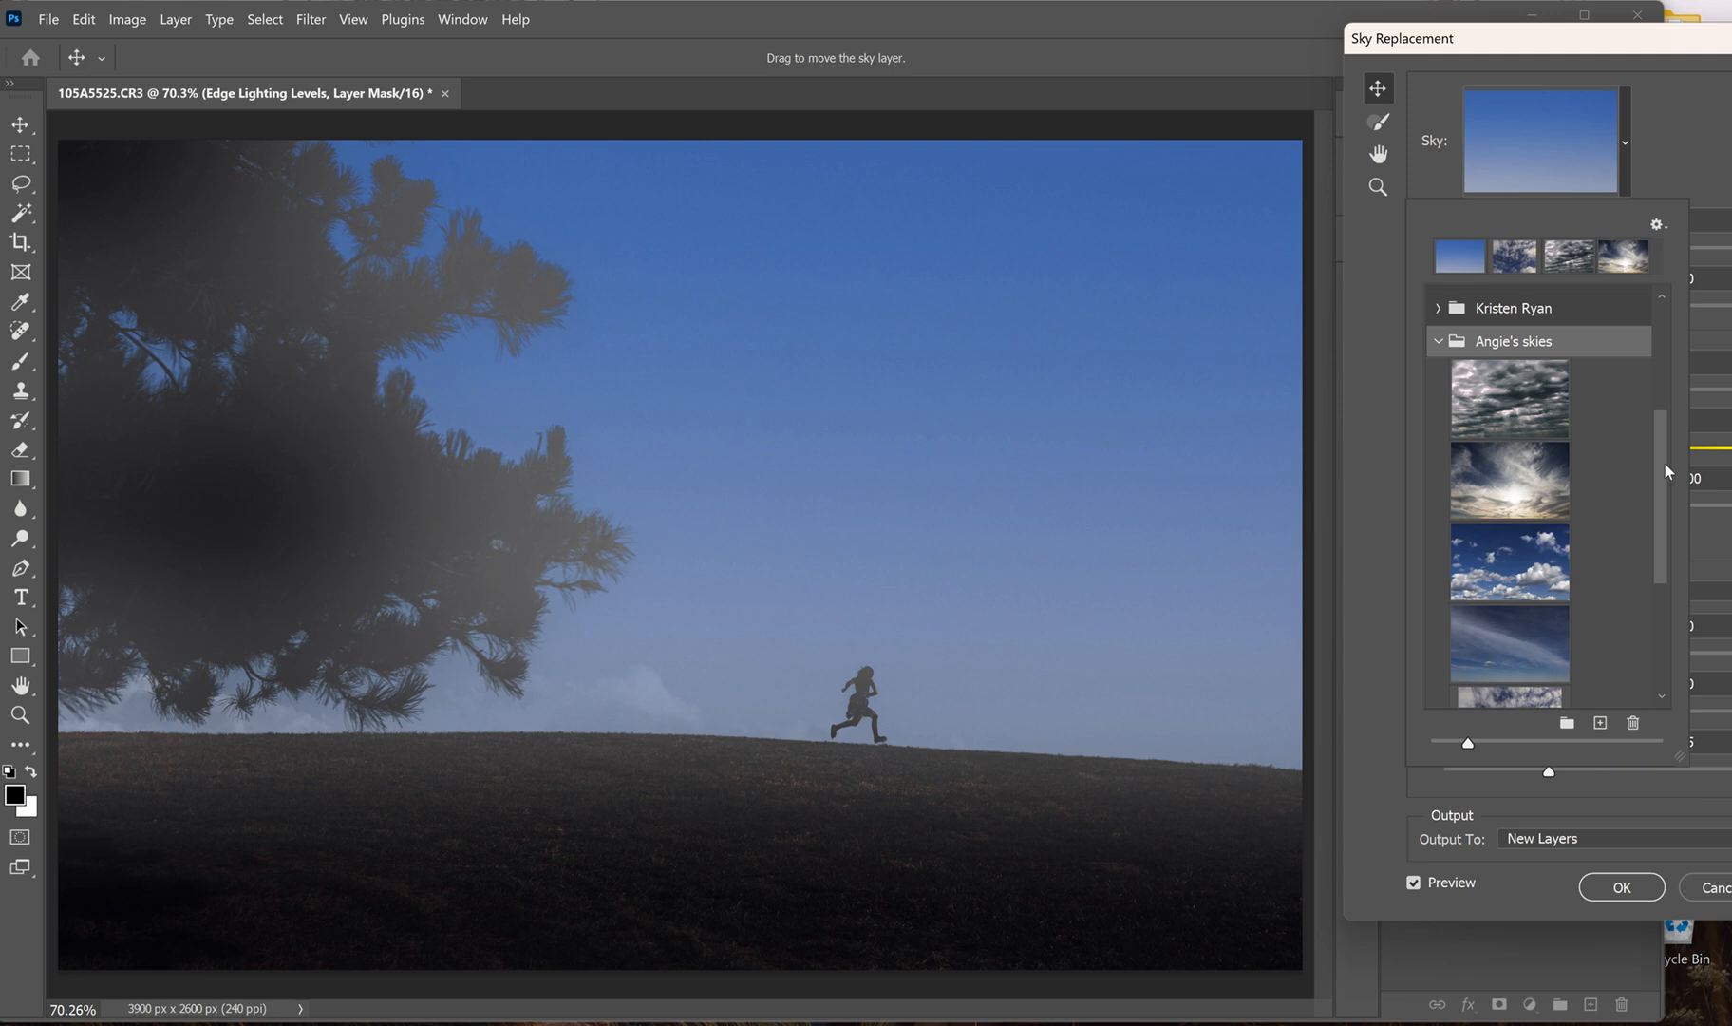
left_click_drag(1661, 460, 1658, 517)
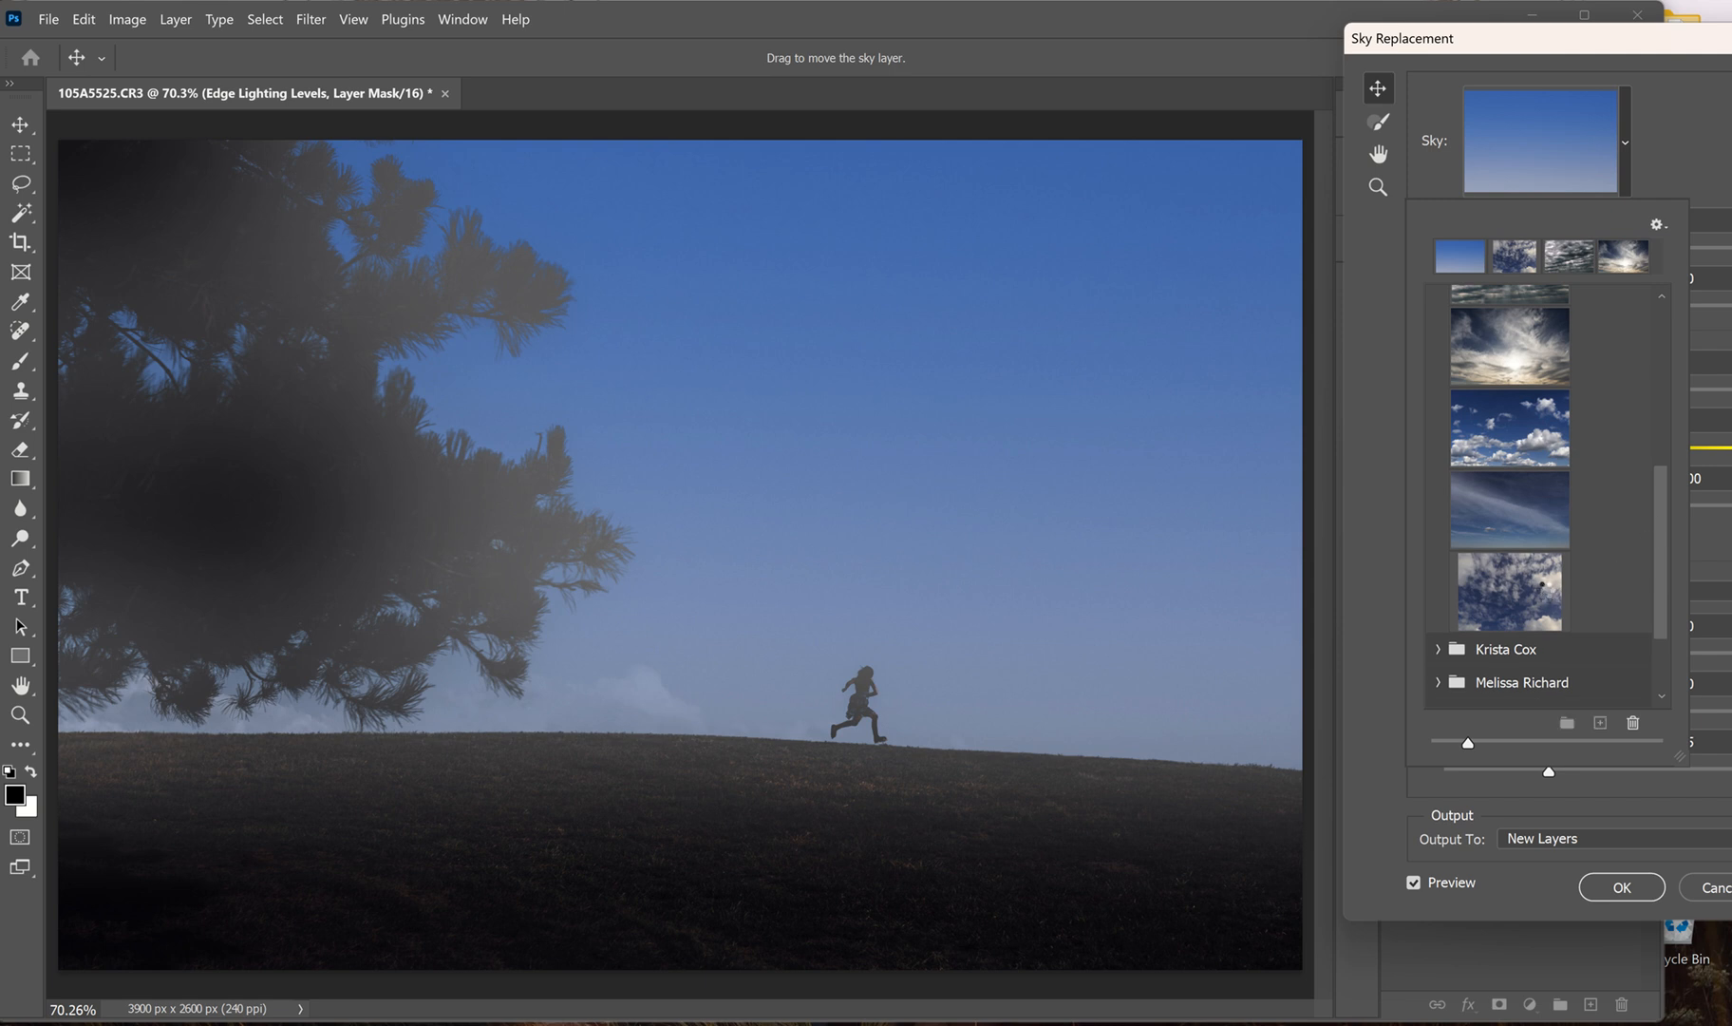
Step: Try four custom skies on the photo: the mottled clouds, Whispy Clouds, the white cumulus clouds and Approaching Golden
left_click(1546, 593)
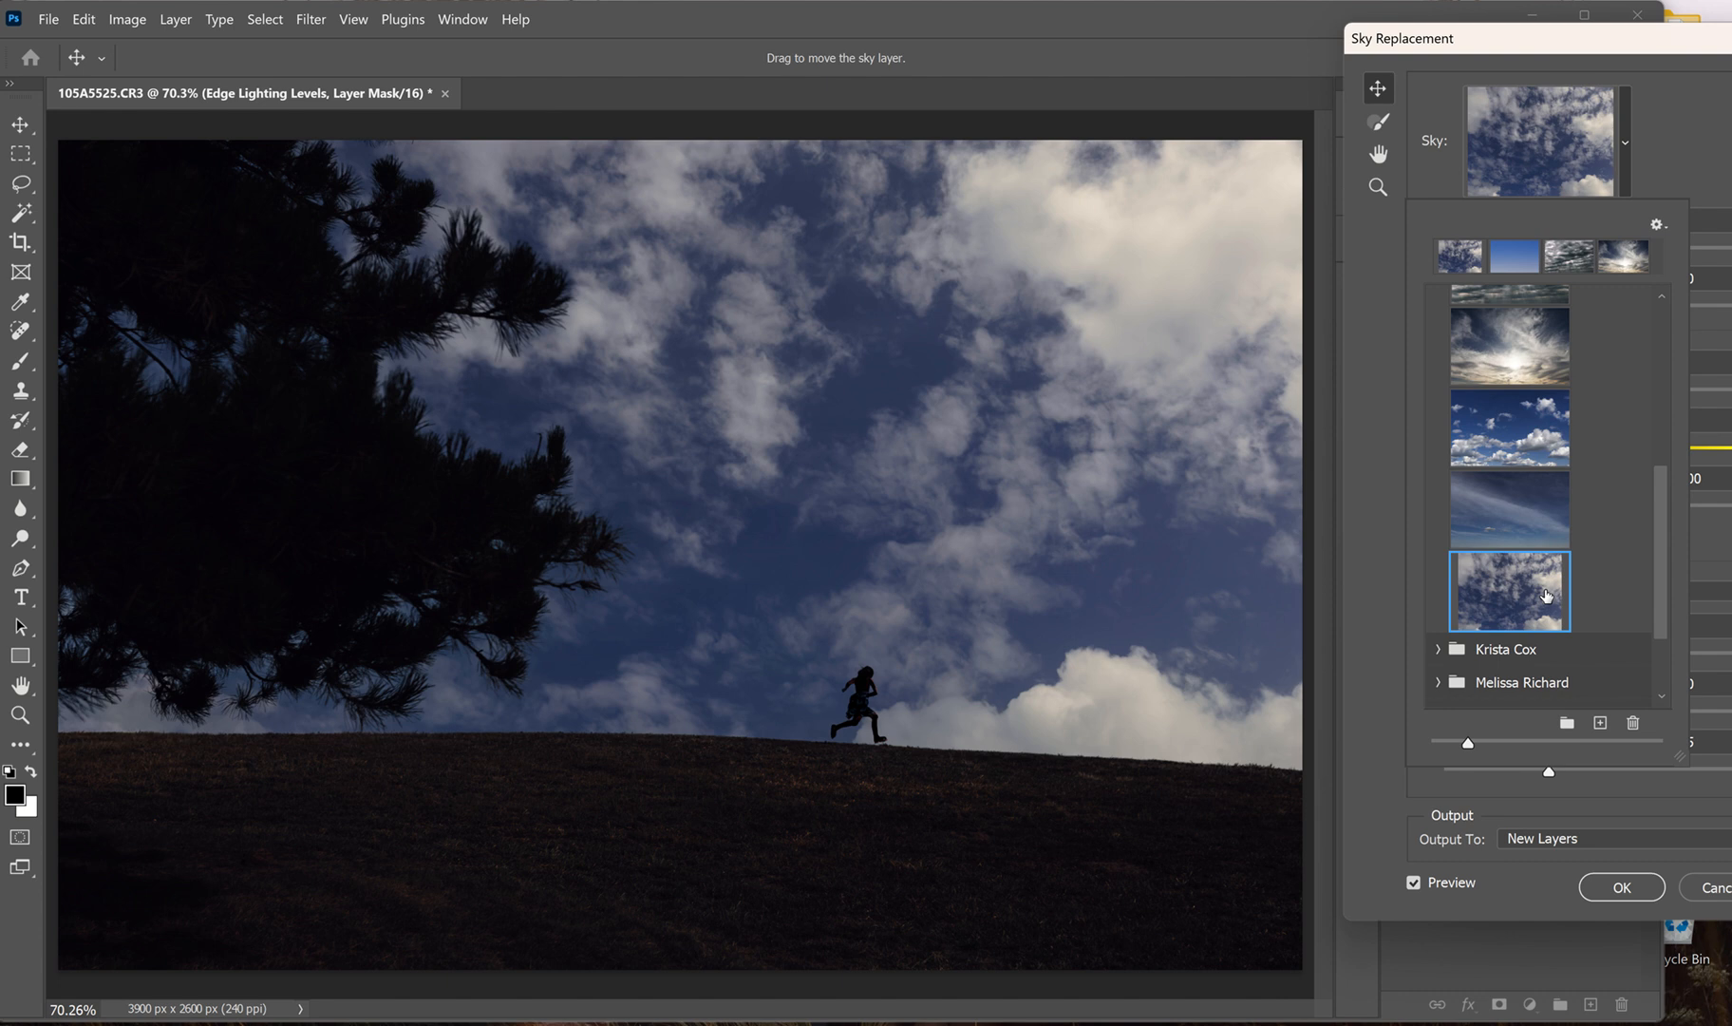
left_click(1527, 512)
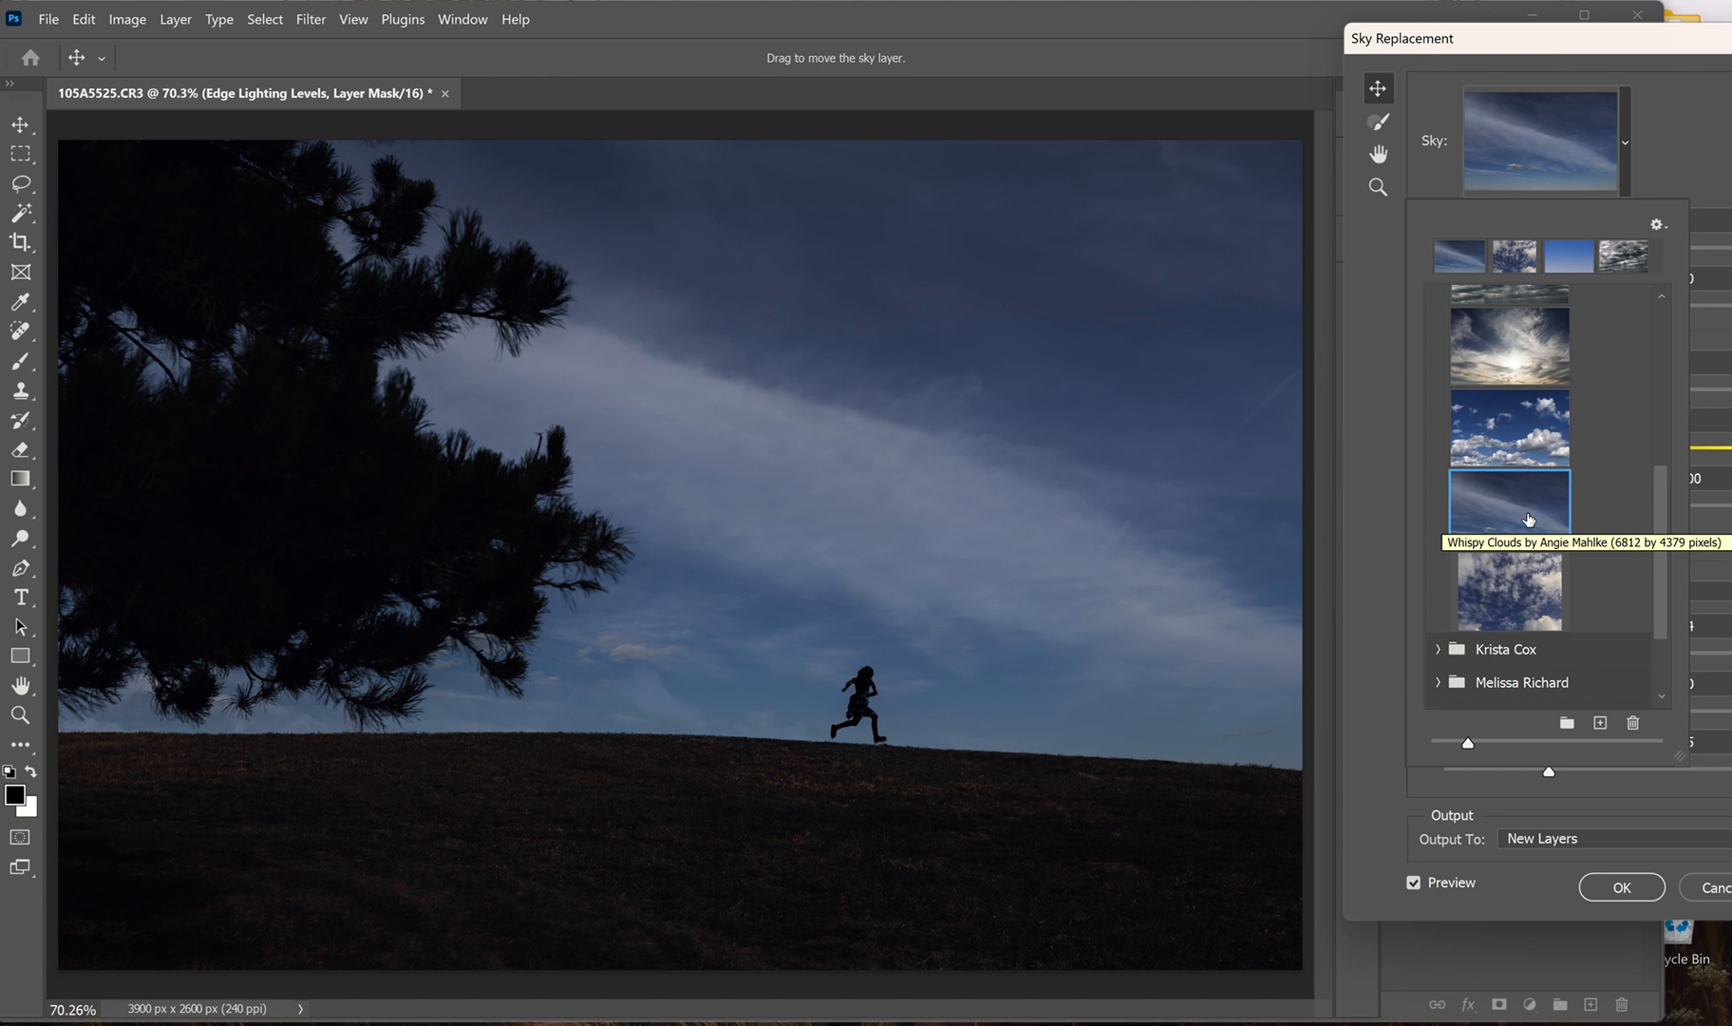
left_click(1519, 446)
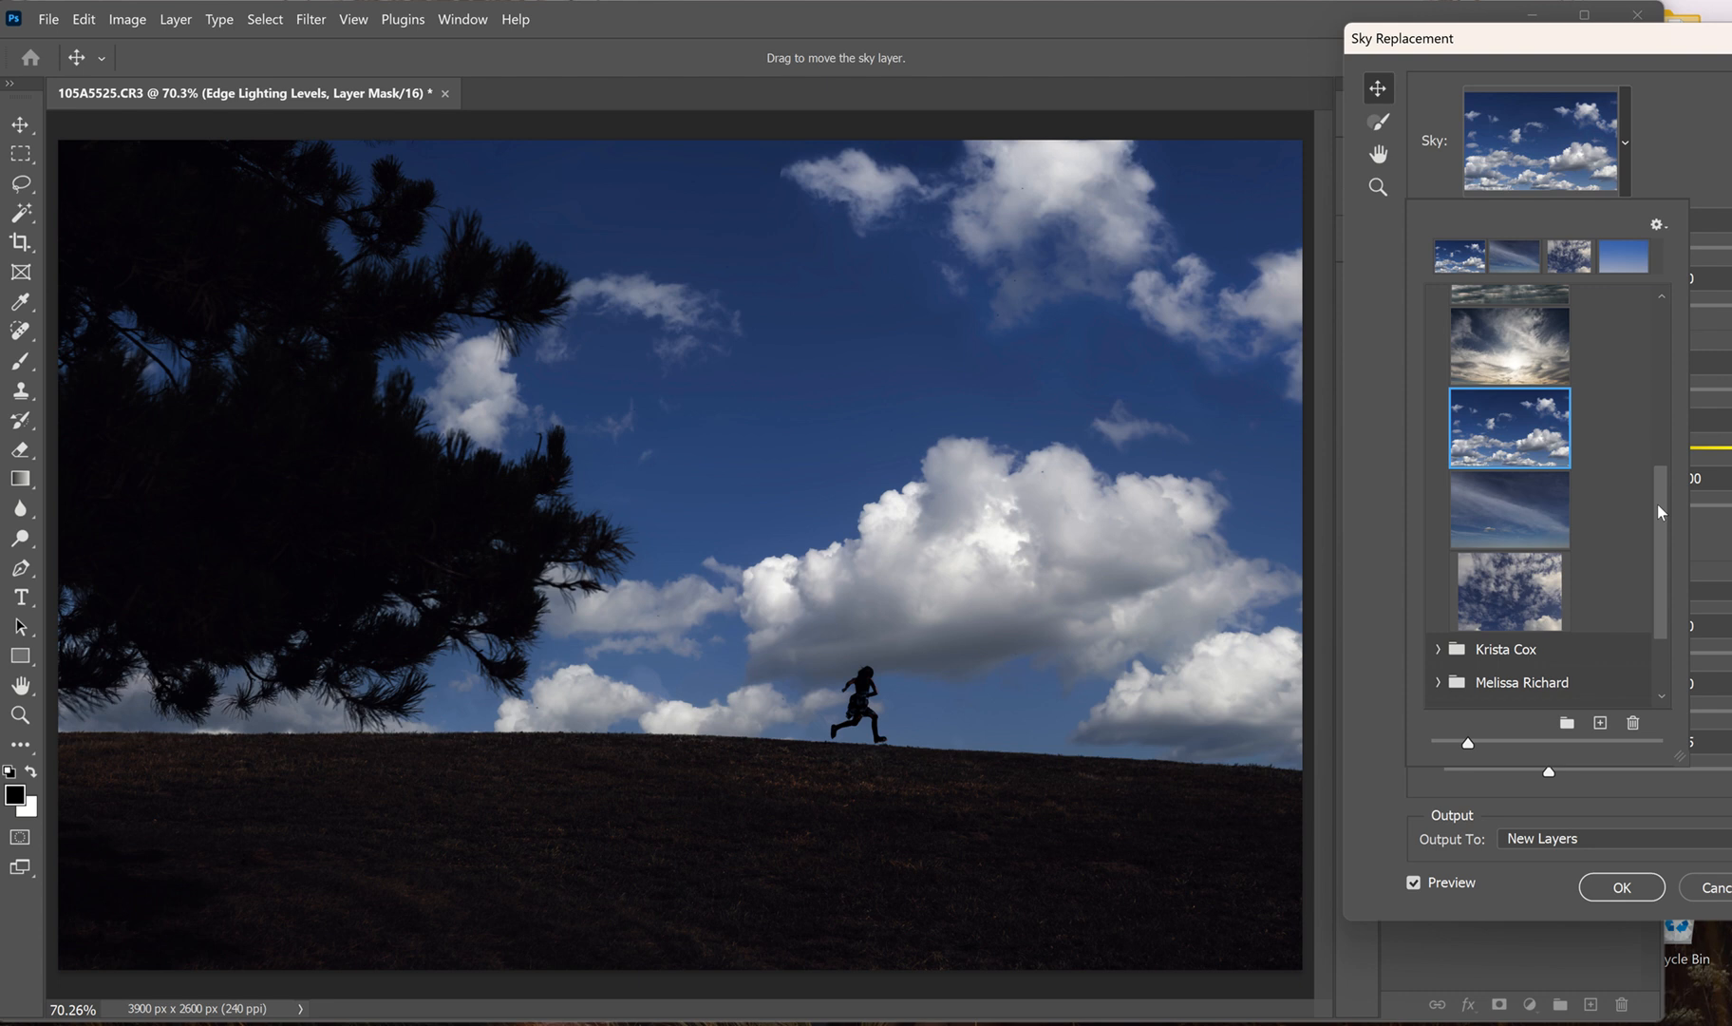
left_click_drag(1658, 505, 1659, 465)
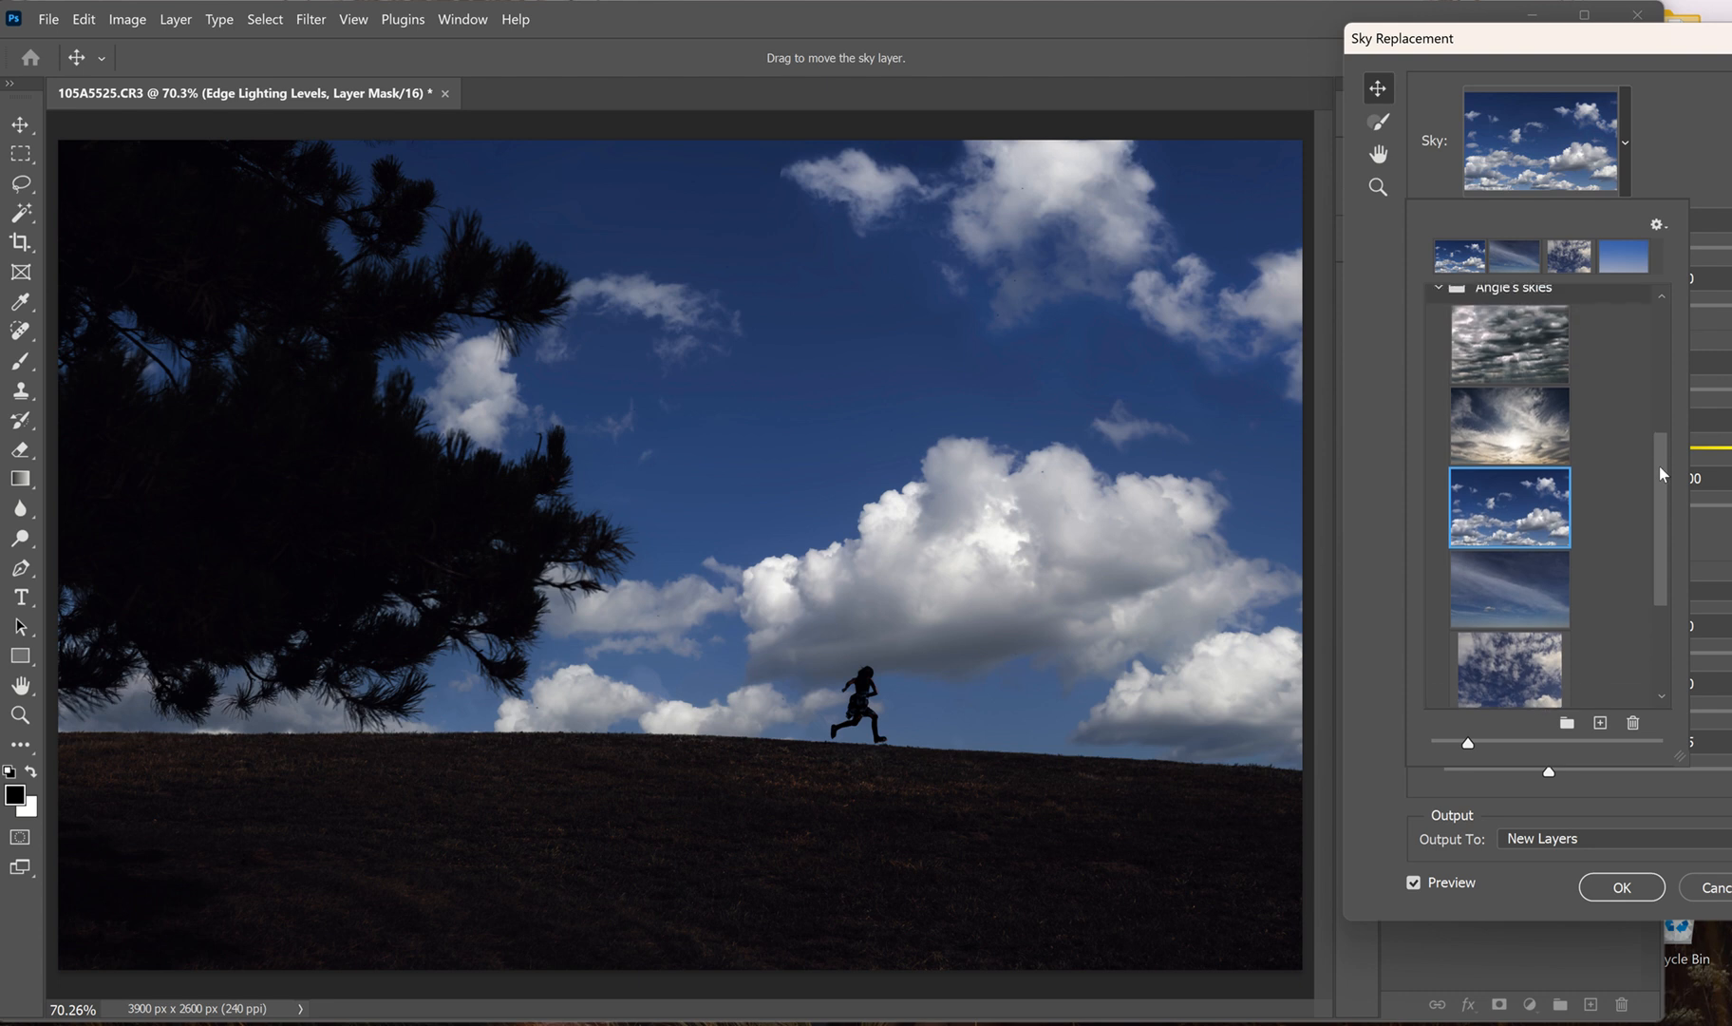
left_click(1522, 453)
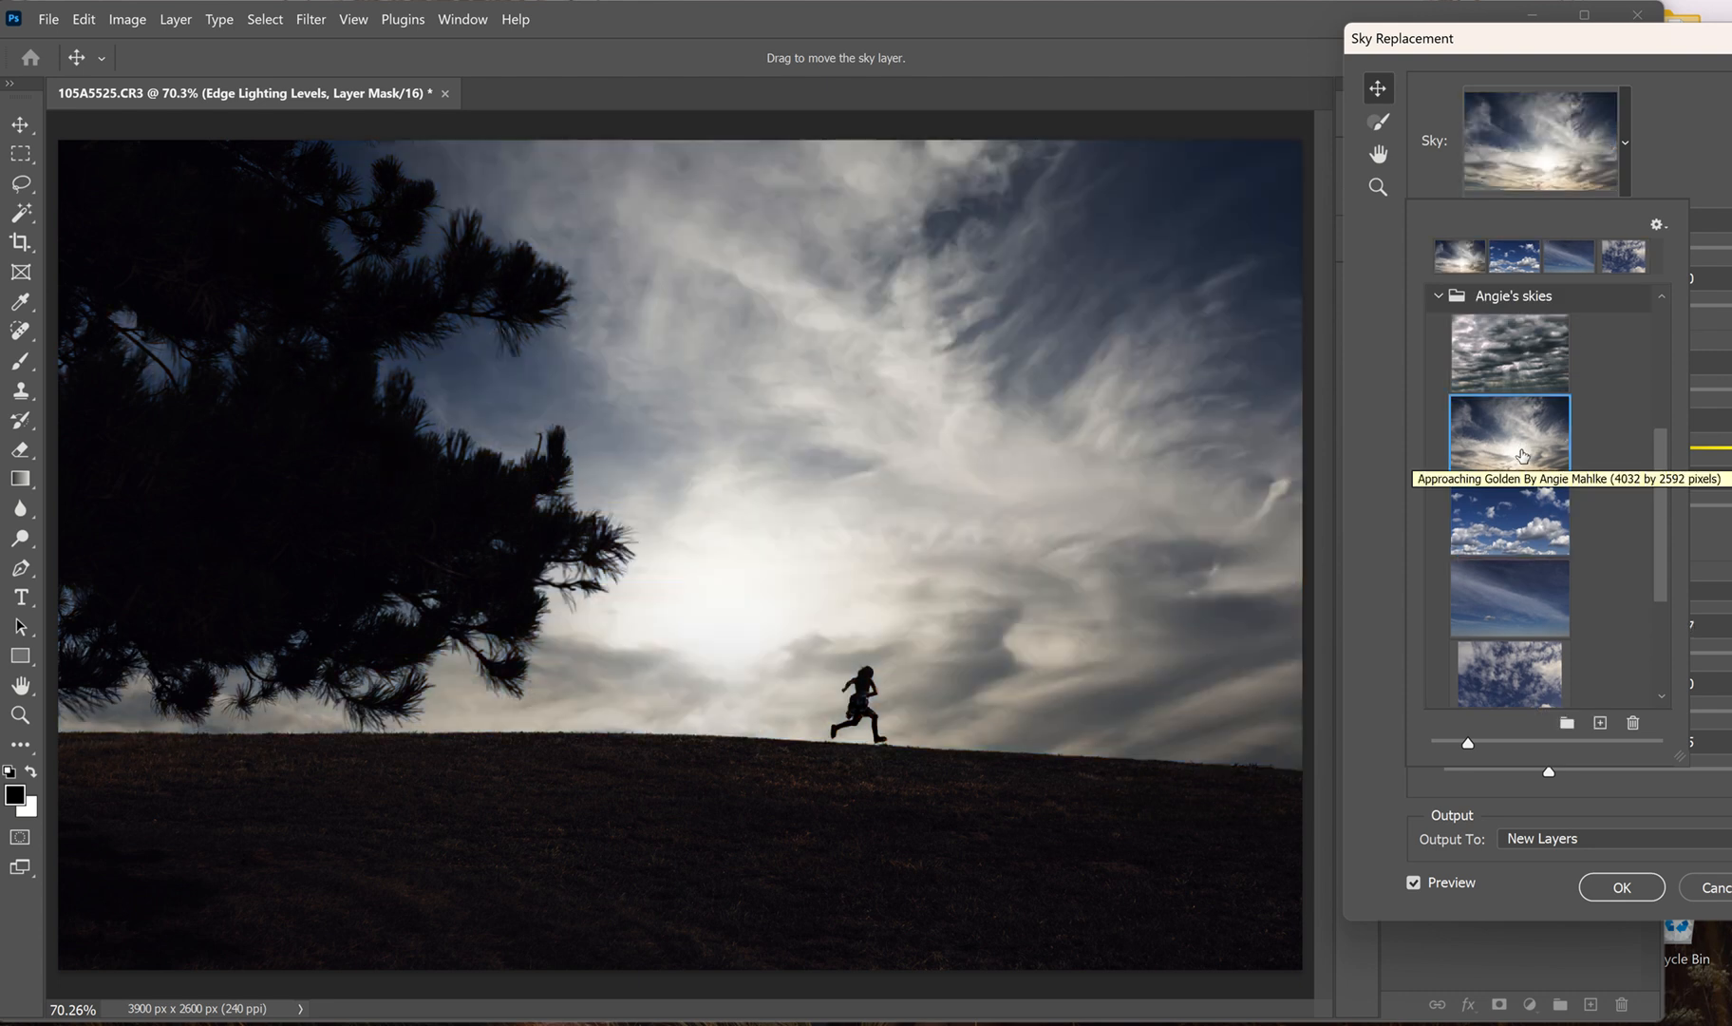
Step: Choose the dark storm-cloud sky with light rays and bring all its adjustment settings into reach
left_click(1517, 366)
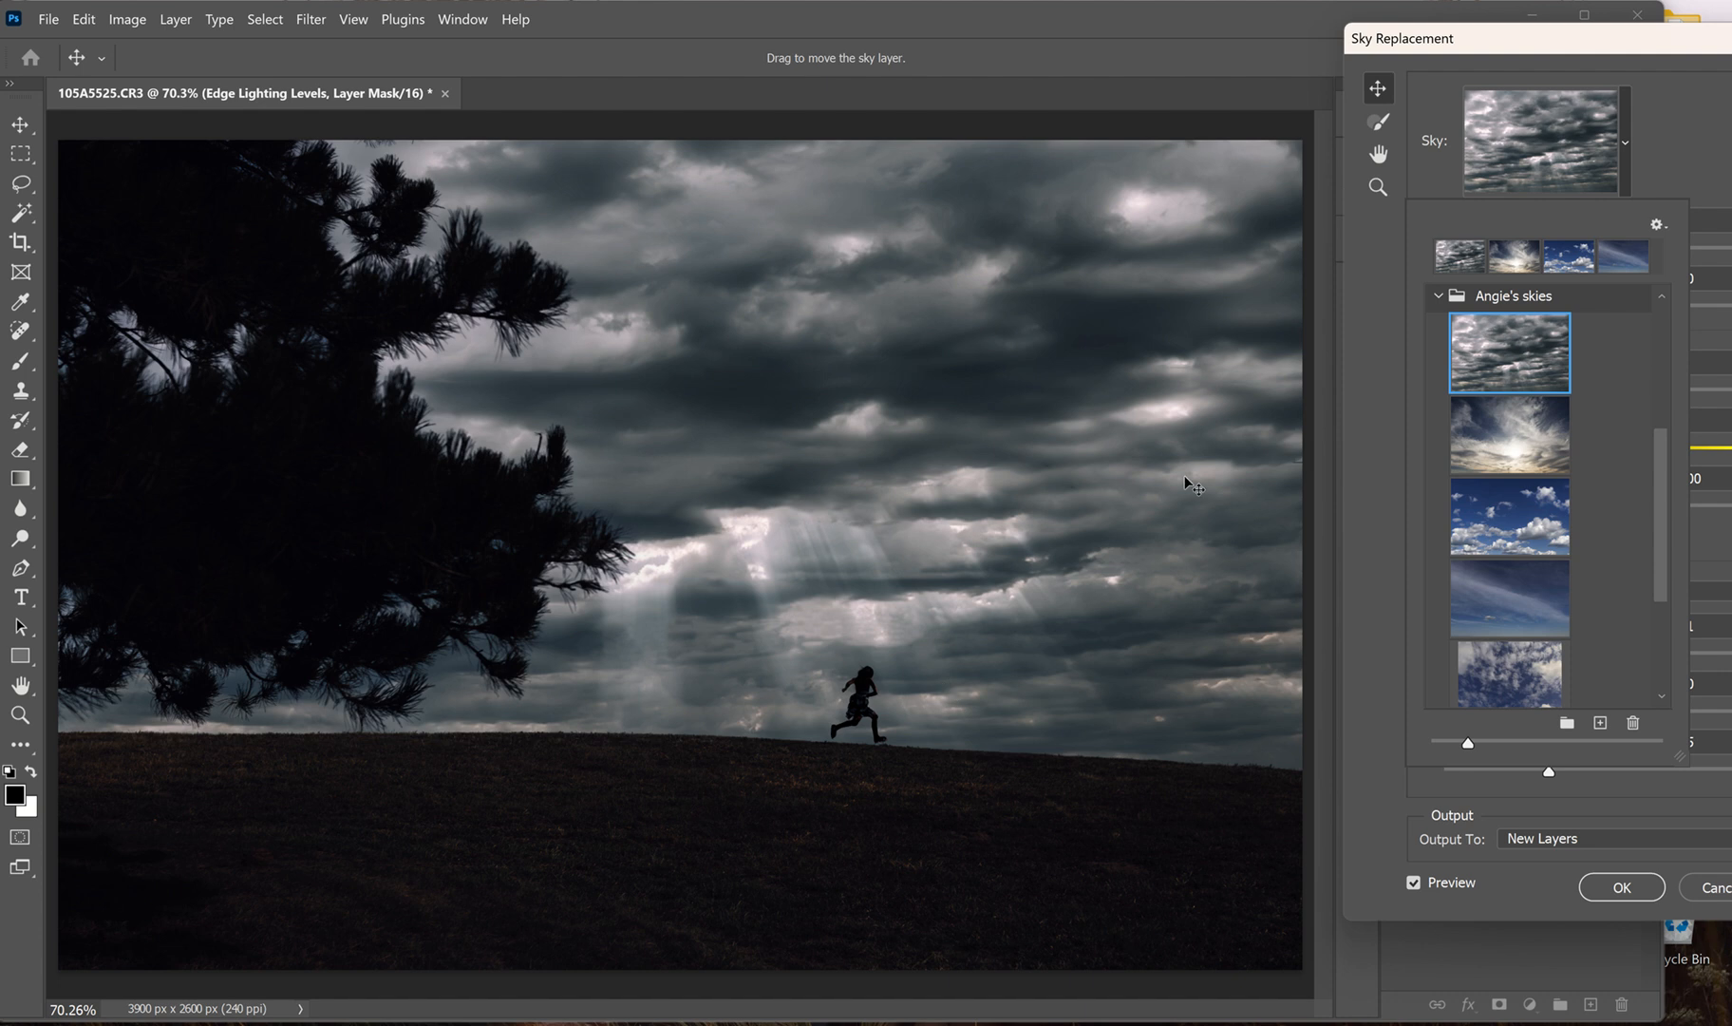
left_click(1672, 152)
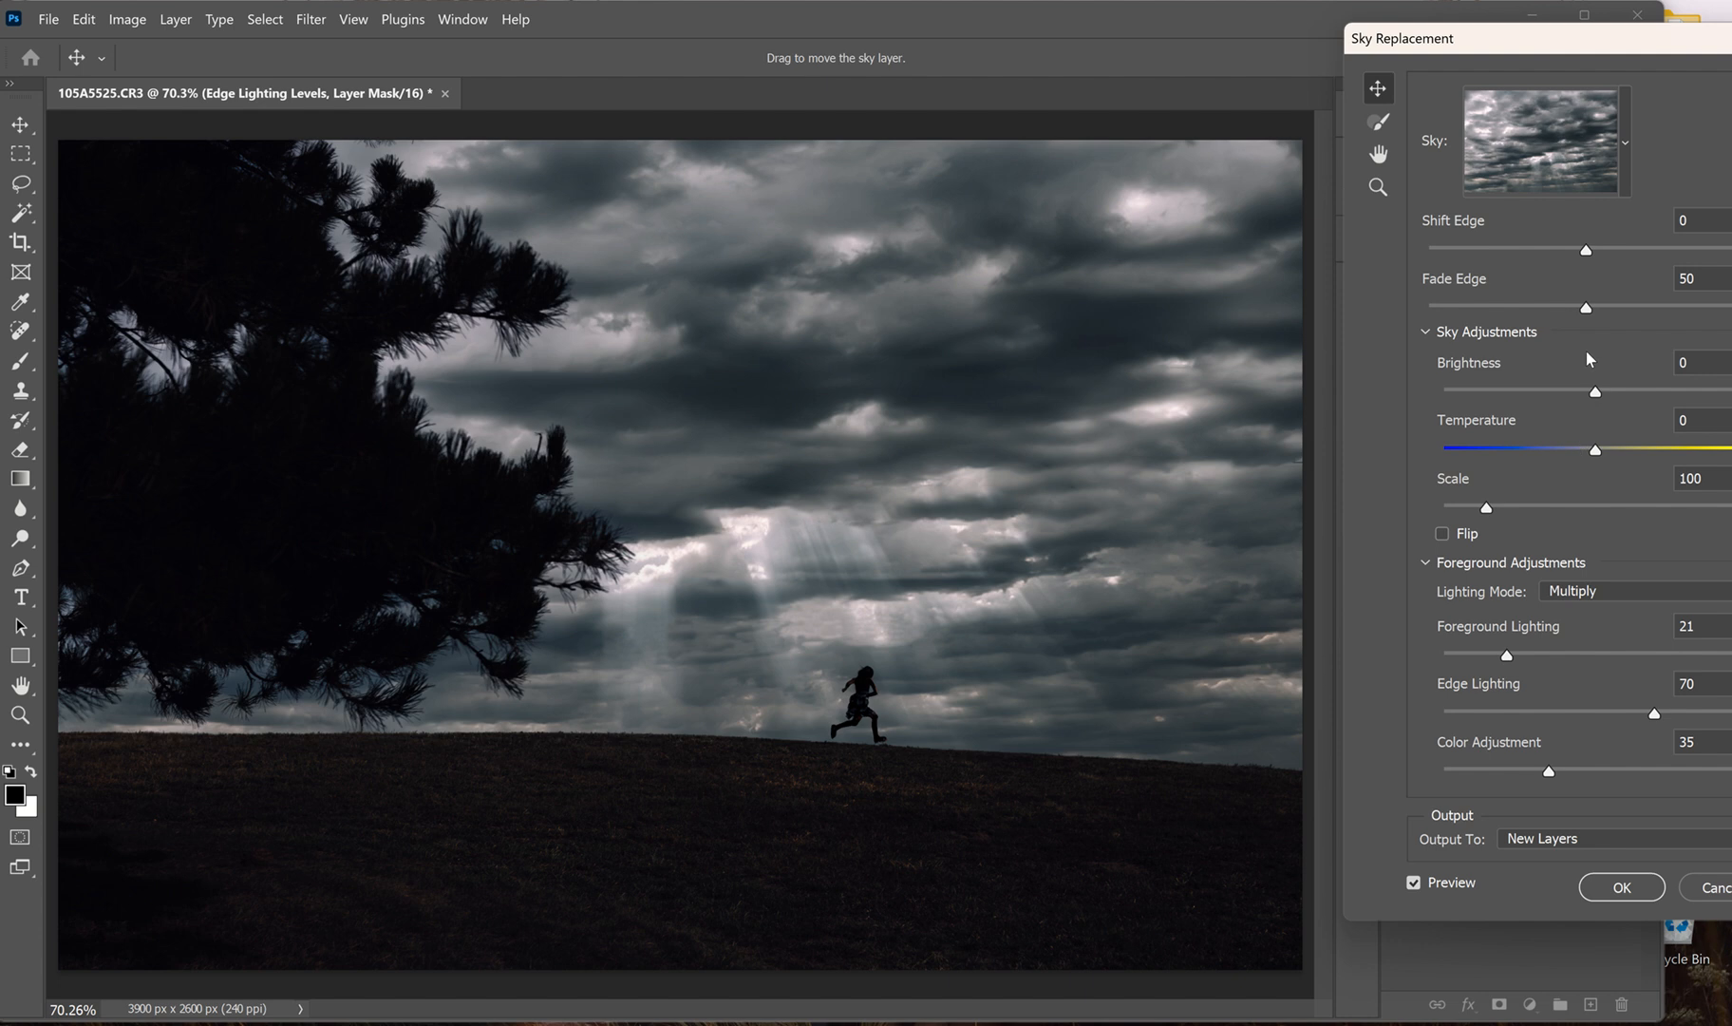
left_click_drag(1528, 47, 1485, 57)
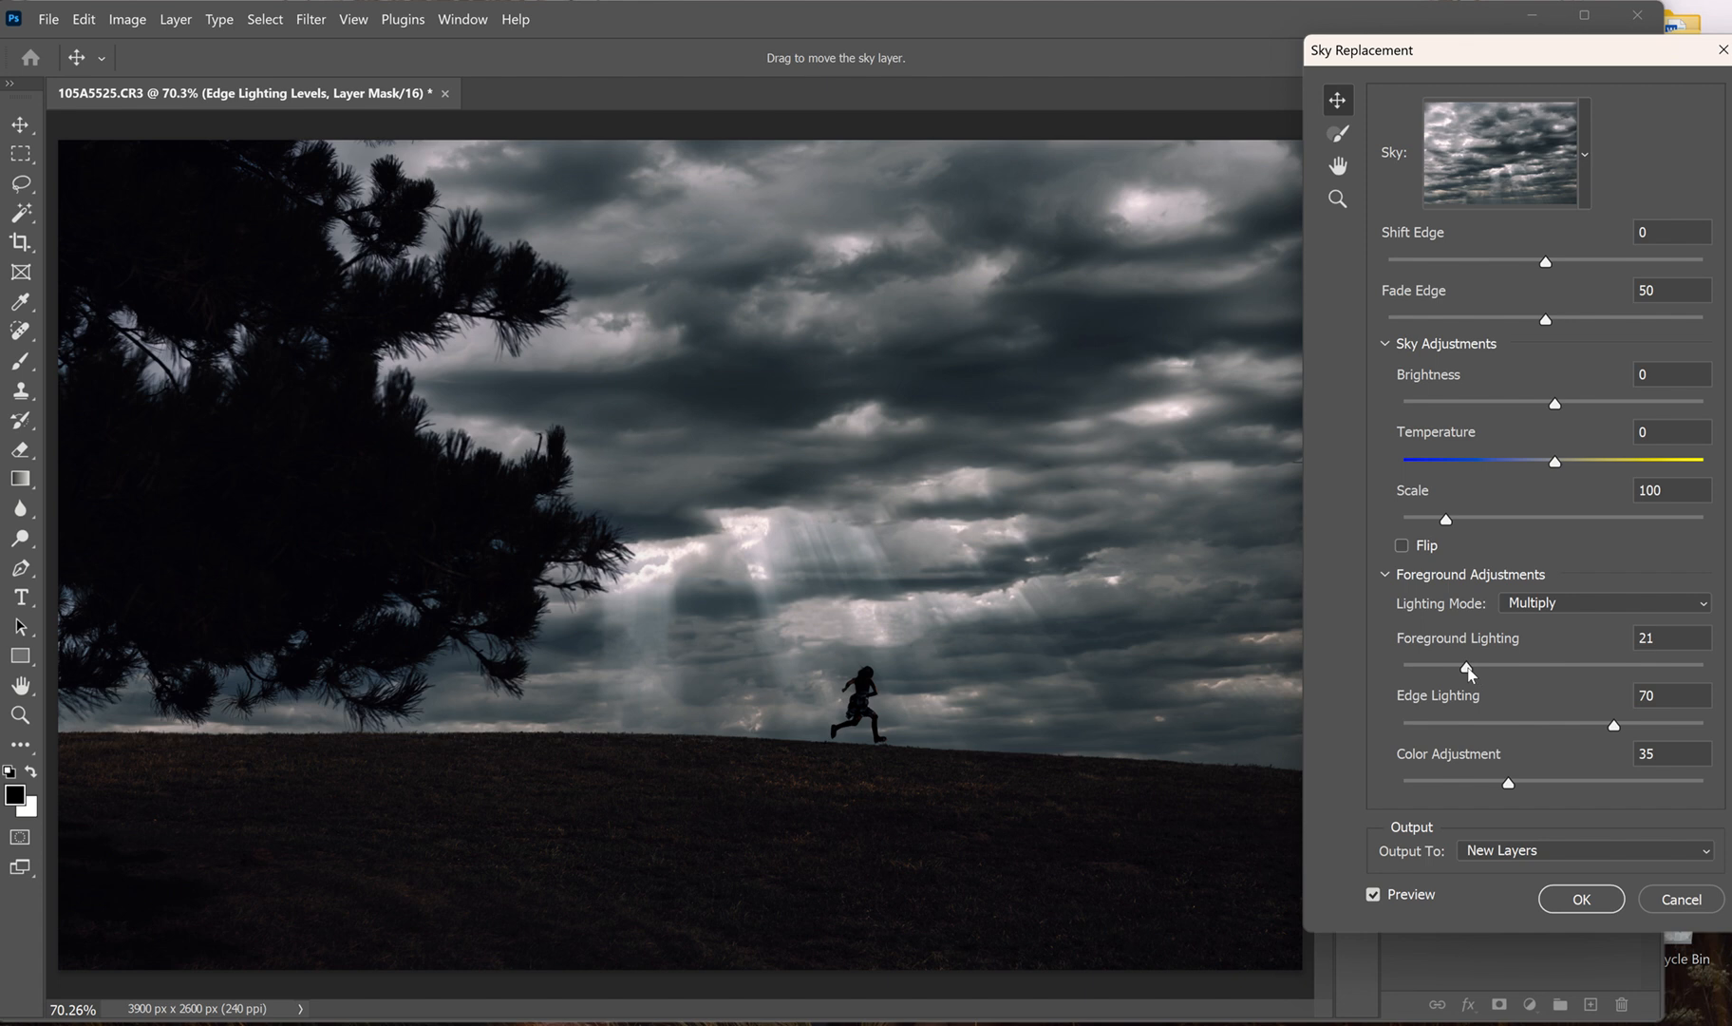
Step: Set the foreground adjustments to Foreground Lighting 0, Color Adjustment 0 and Edge Lighting 60
left_click_drag(1468, 670, 1404, 670)
left_click_drag(1509, 782, 1404, 781)
left_click_drag(1607, 726, 1477, 733)
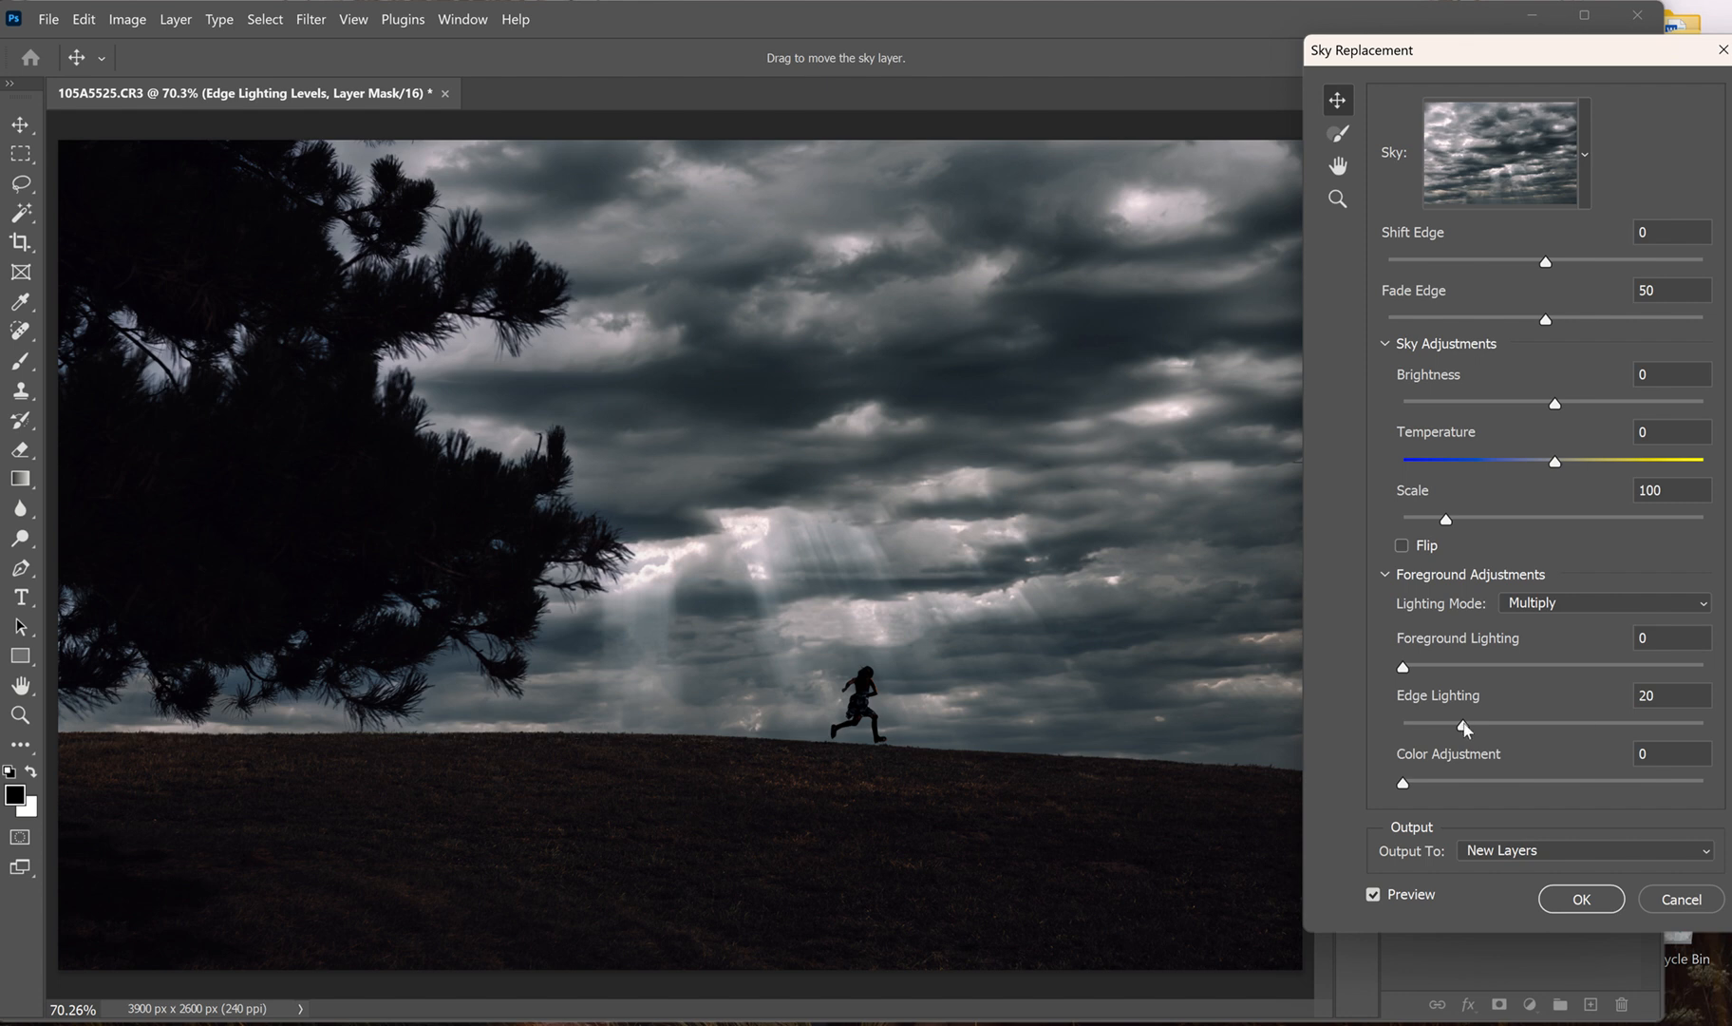
left_click_drag(1529, 718, 1580, 722)
Step: Blend the sky into the tree and horizon with Shift Edge at -18 and Fade Edge at 69
left_click_drag(1543, 268, 1431, 267)
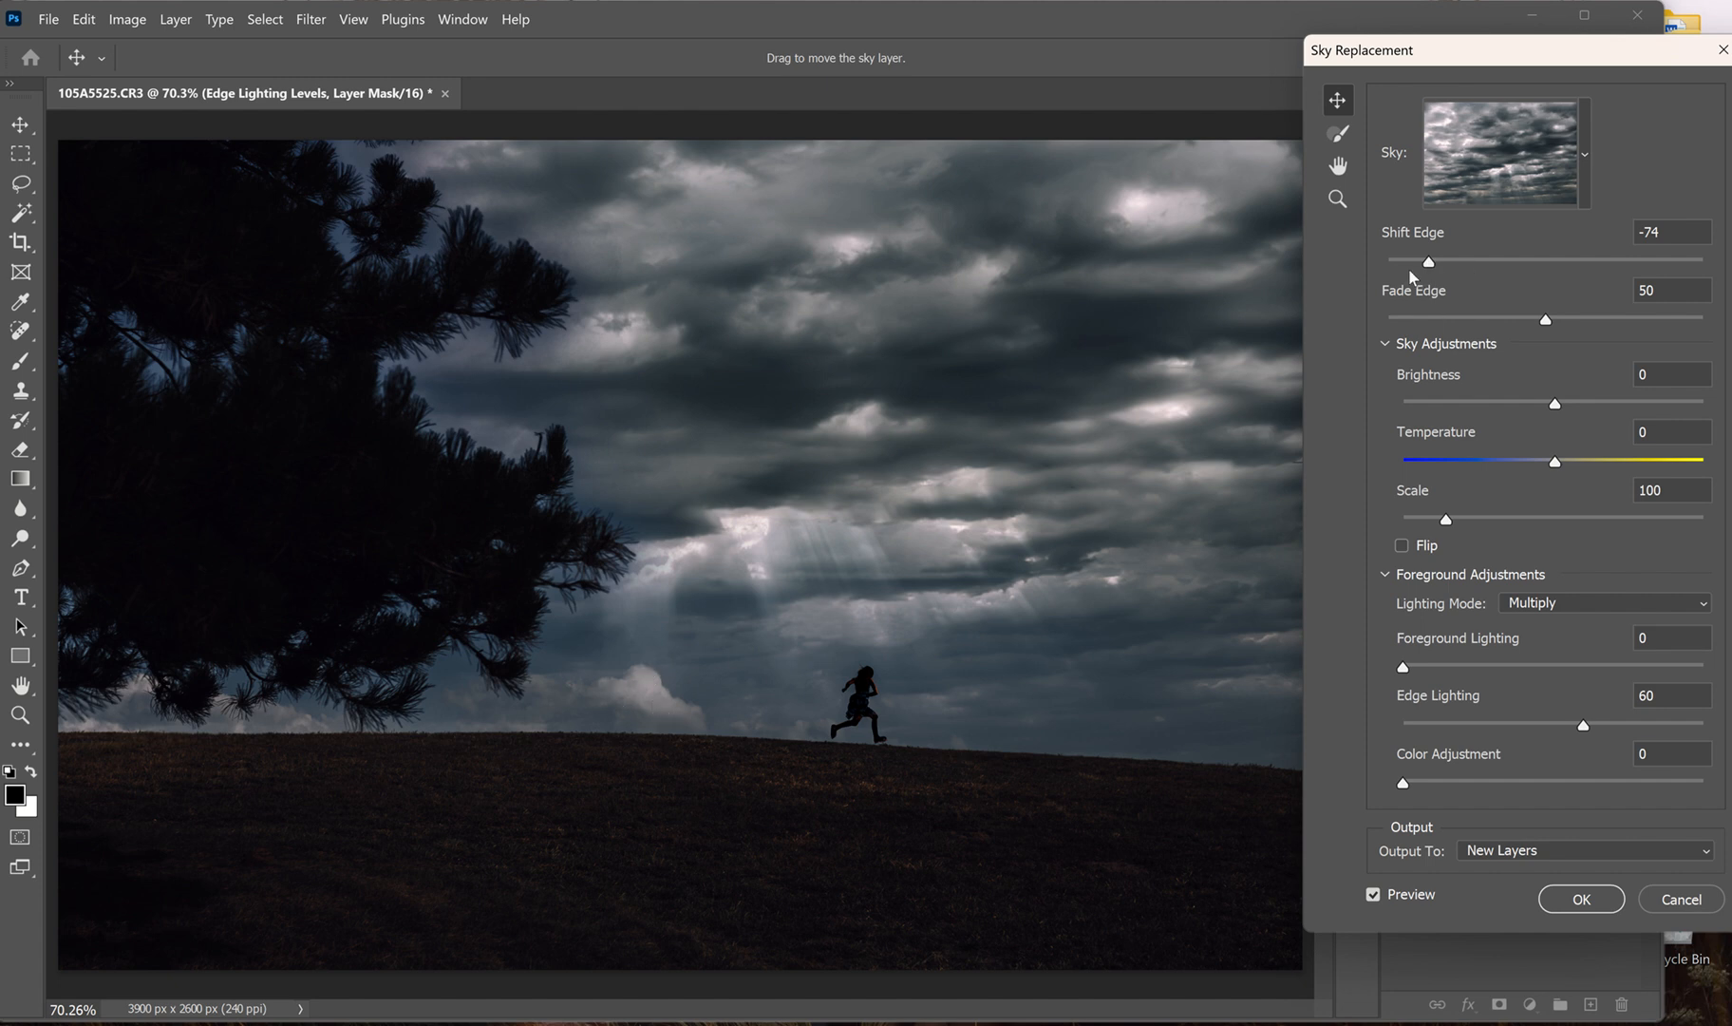
left_click_drag(1420, 263, 1589, 268)
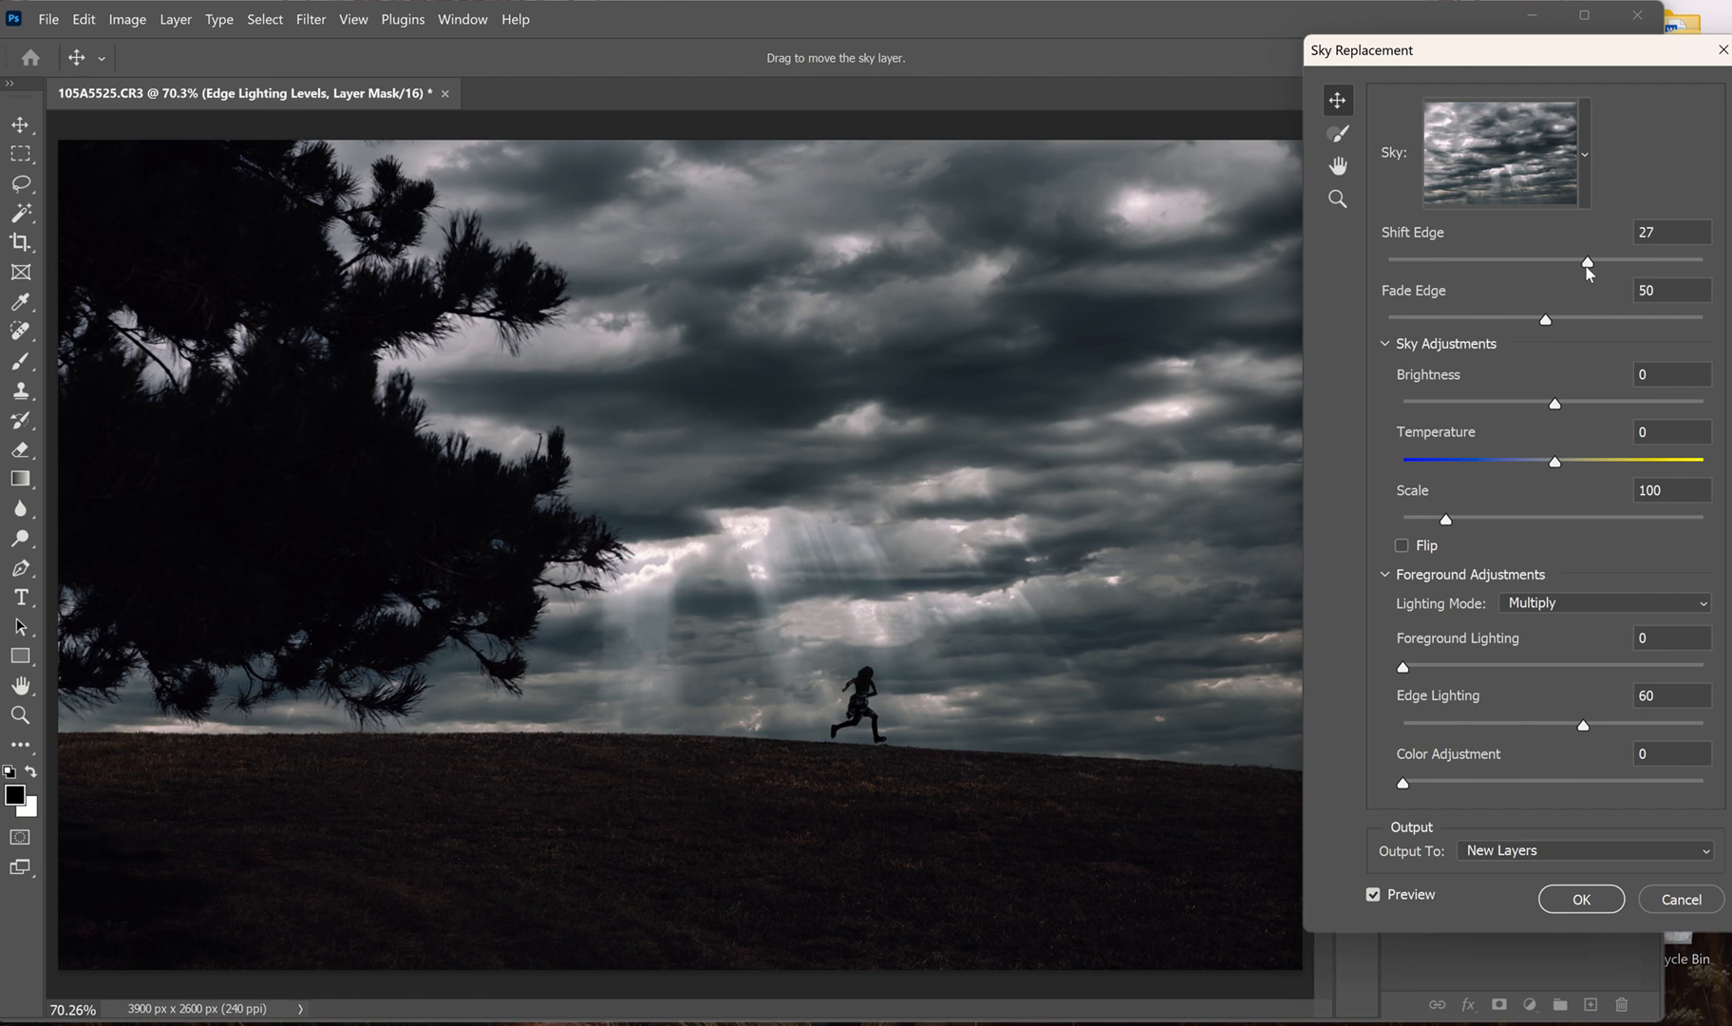
left_click_drag(1547, 323, 1436, 323)
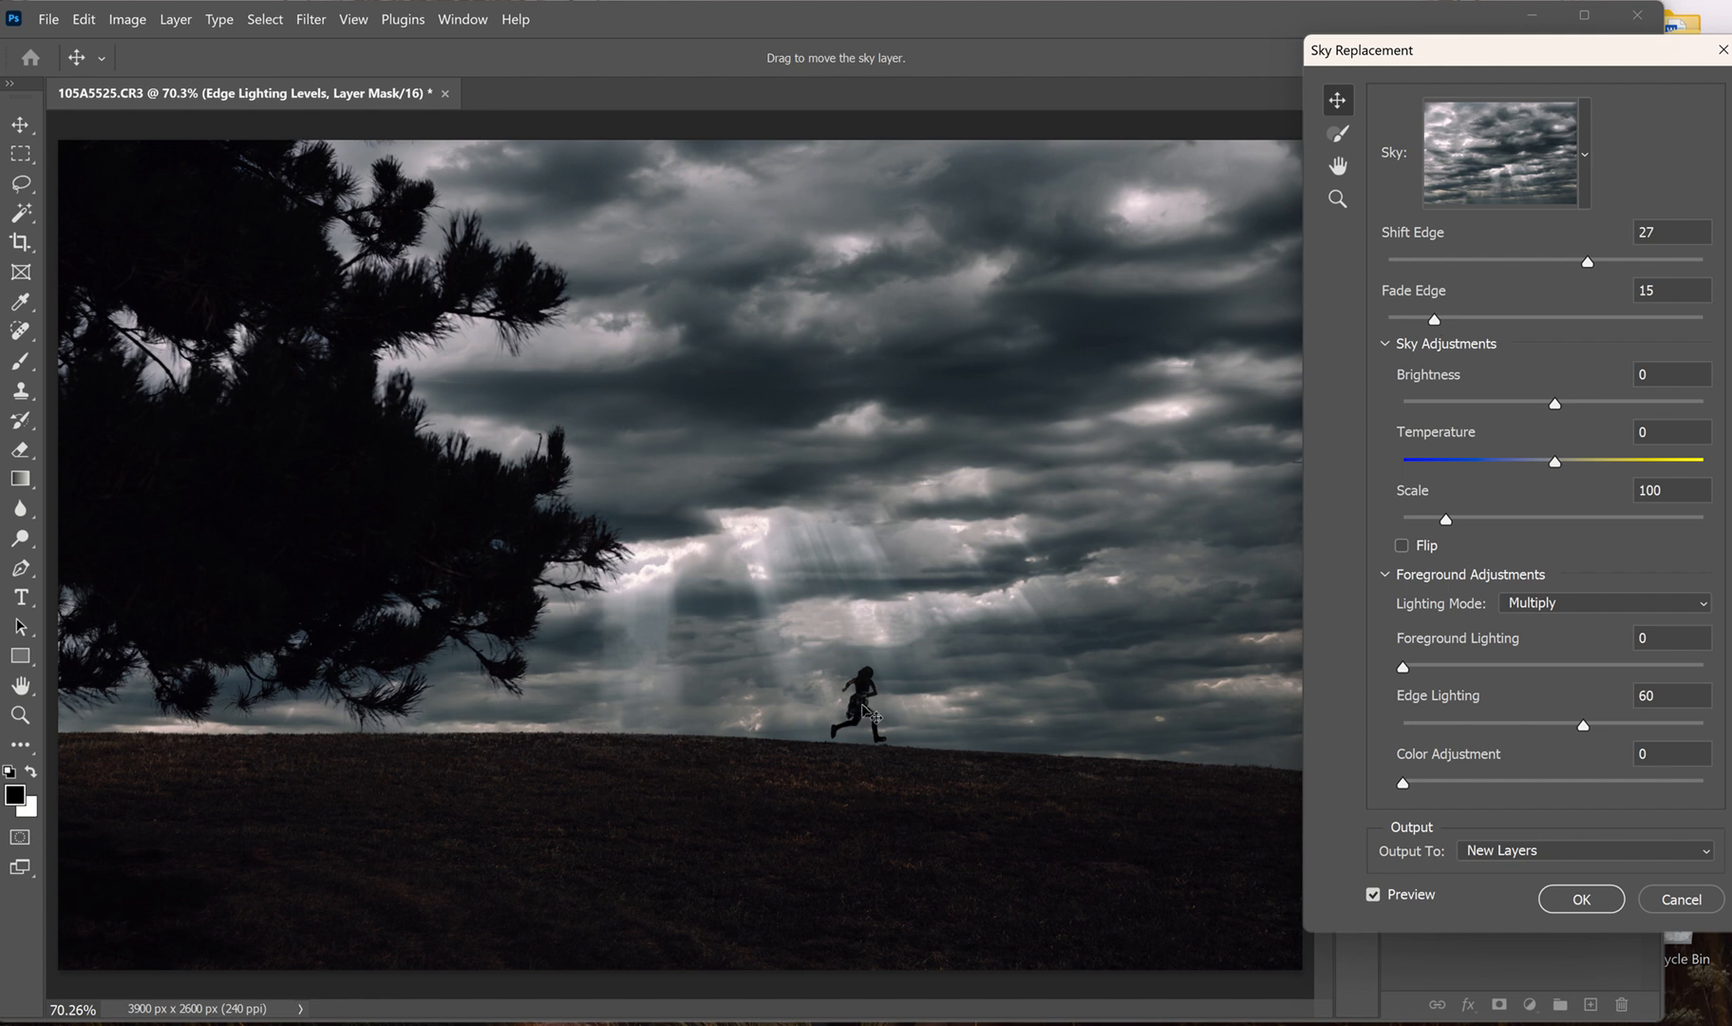
left_click_drag(1435, 320, 1608, 327)
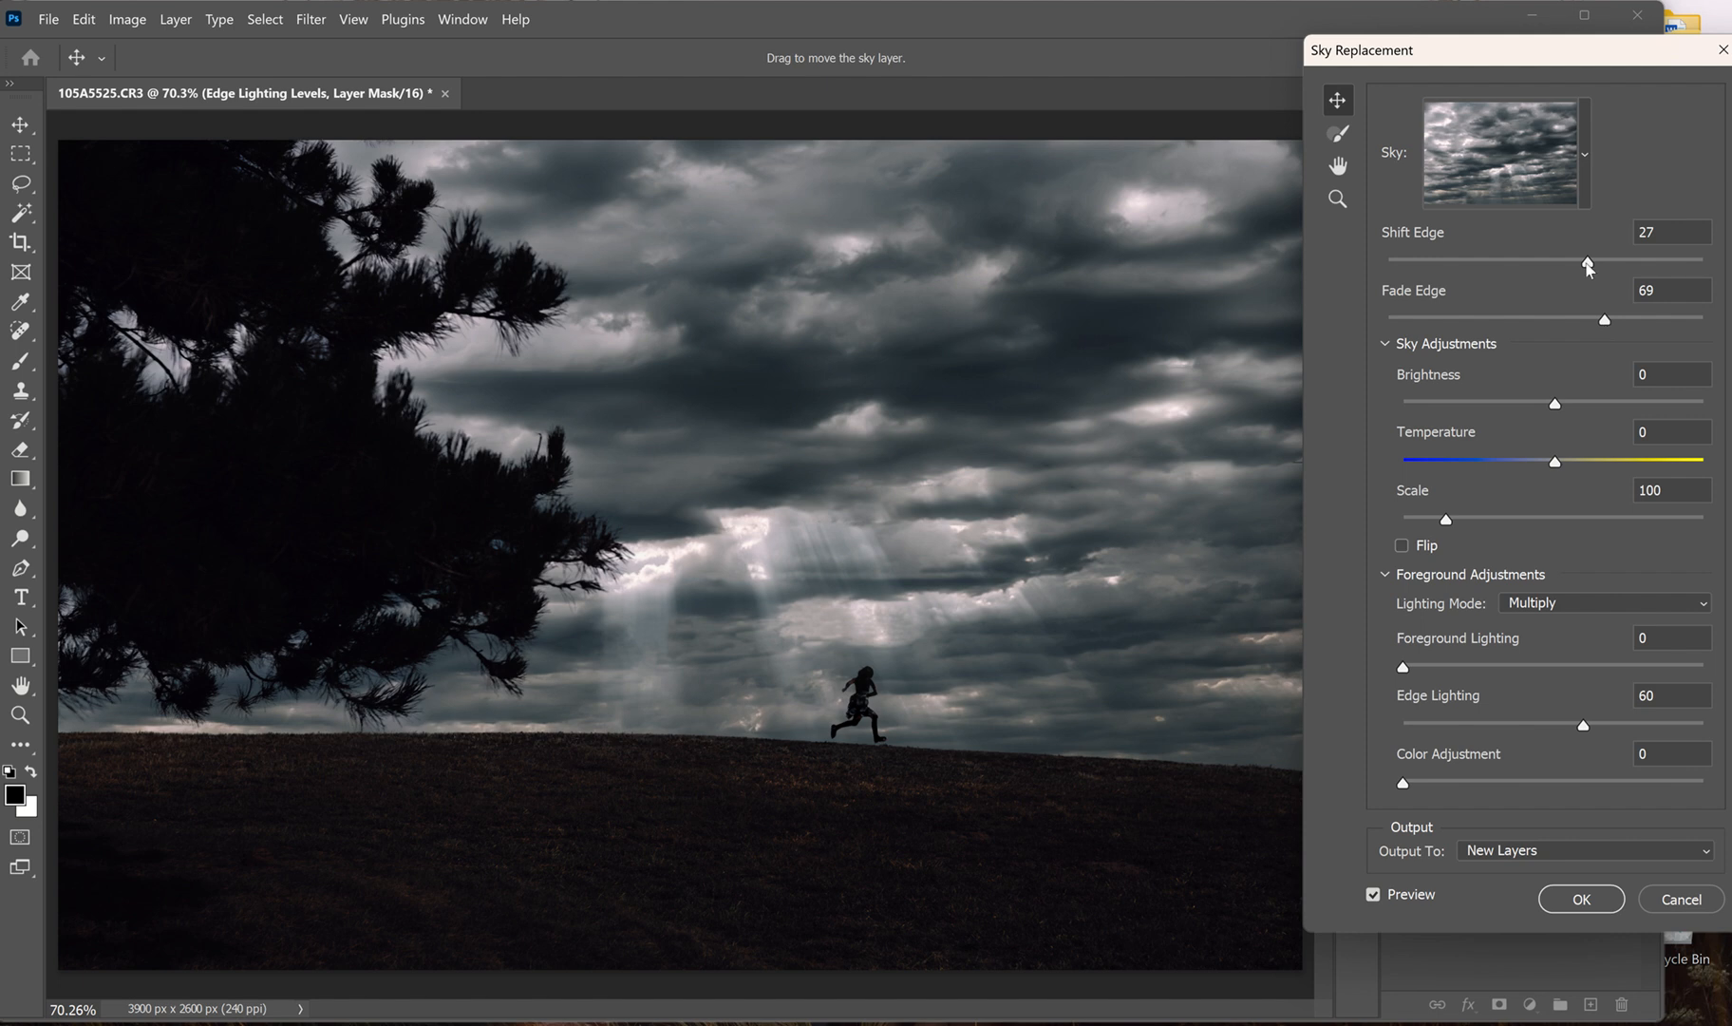
left_click_drag(1588, 262, 1517, 263)
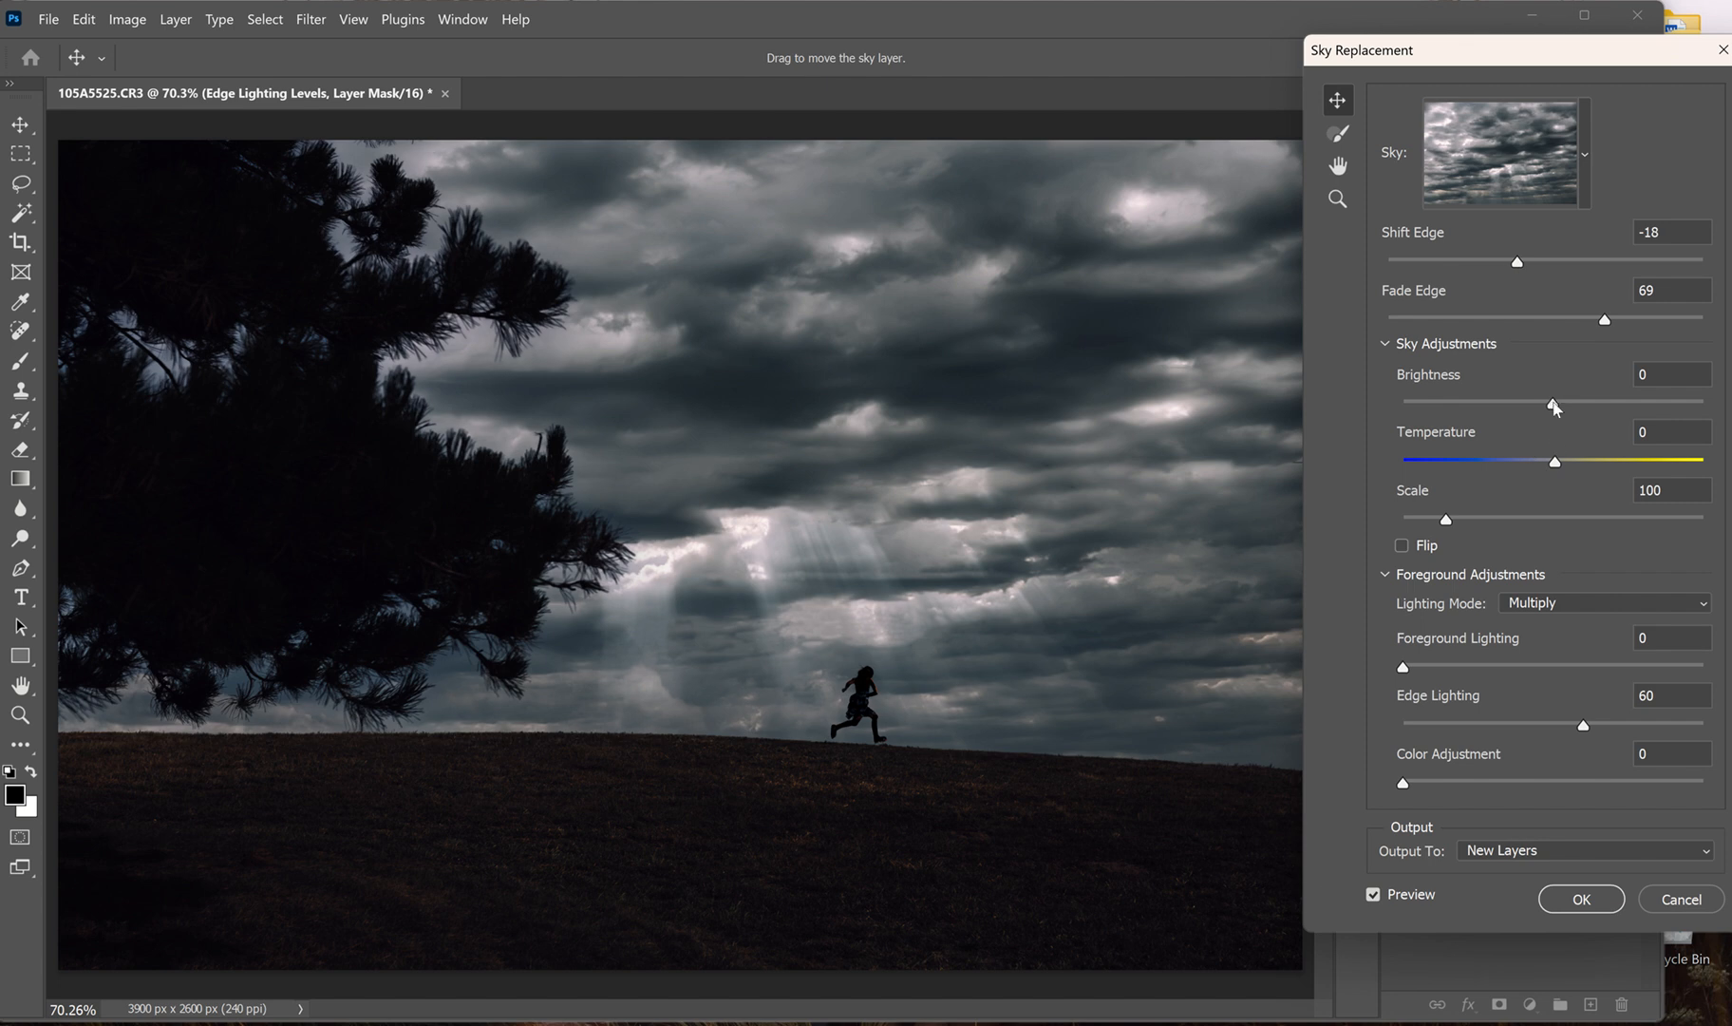
Step: Set the sky's Brightness to 24 and Scale to 112, and apply the replacement as new layers
left_click_drag(1555, 405, 1590, 407)
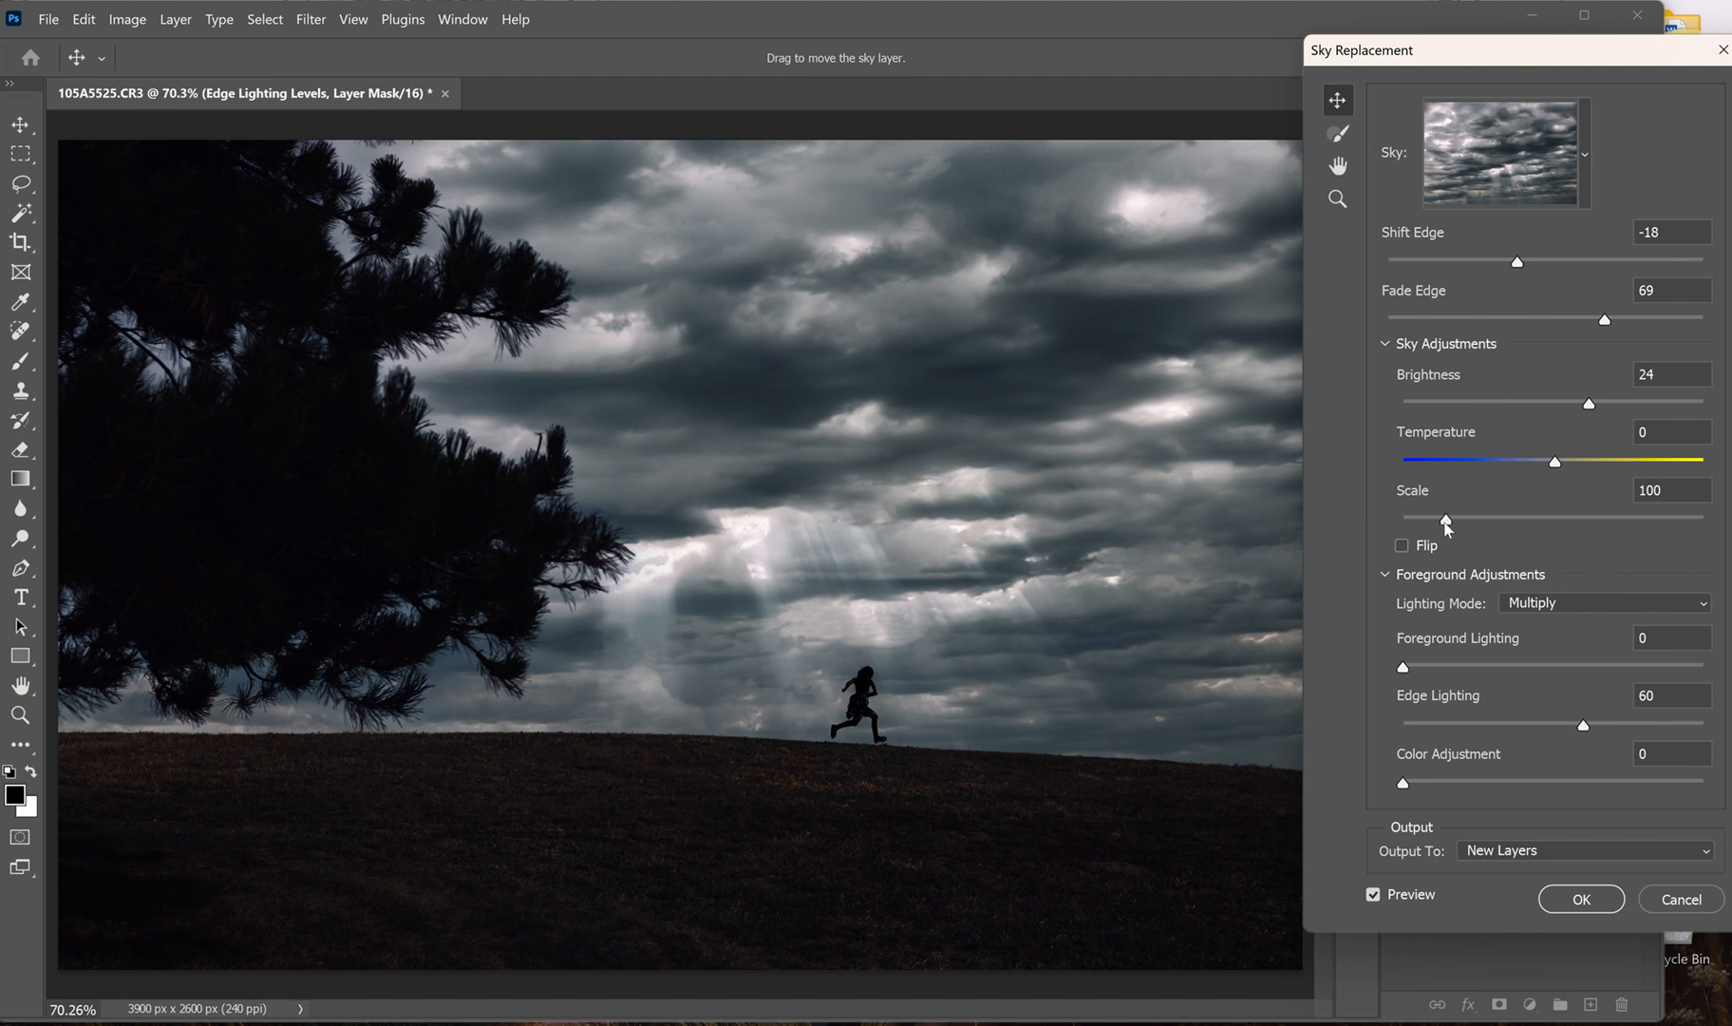
left_click_drag(1445, 521, 1540, 522)
left_click_drag(1540, 522, 1467, 521)
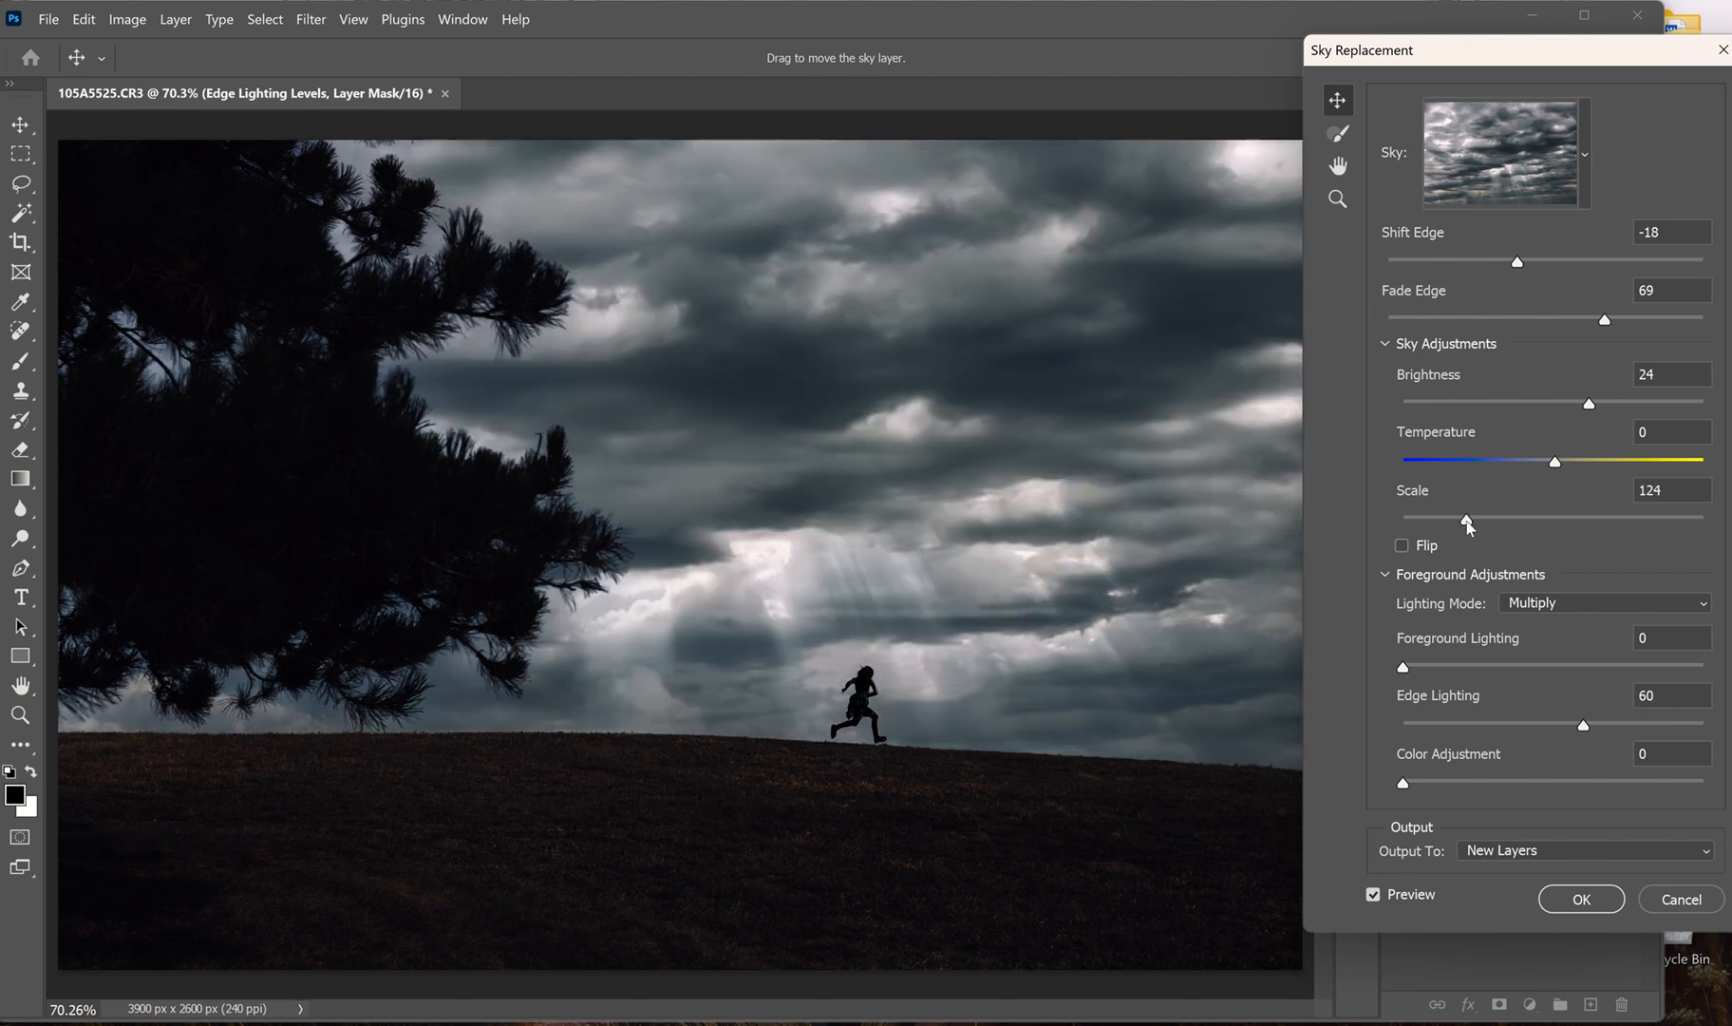
left_click_drag(1468, 522, 1458, 523)
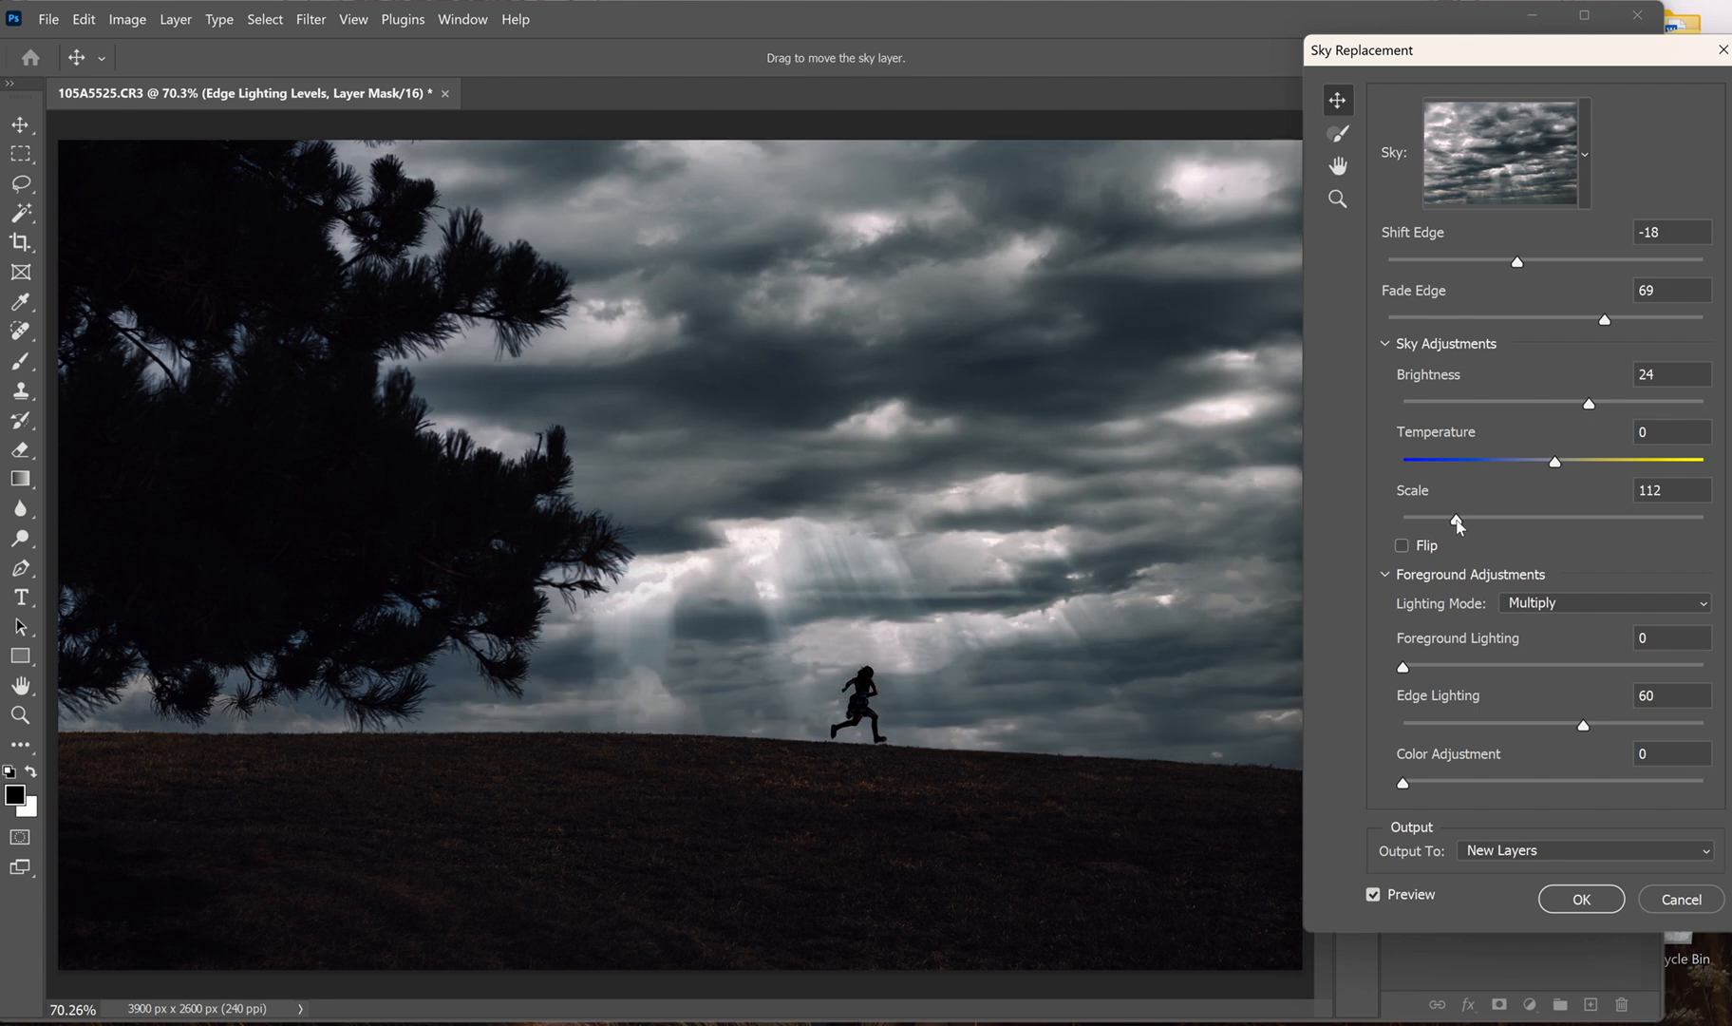
left_click(1603, 898)
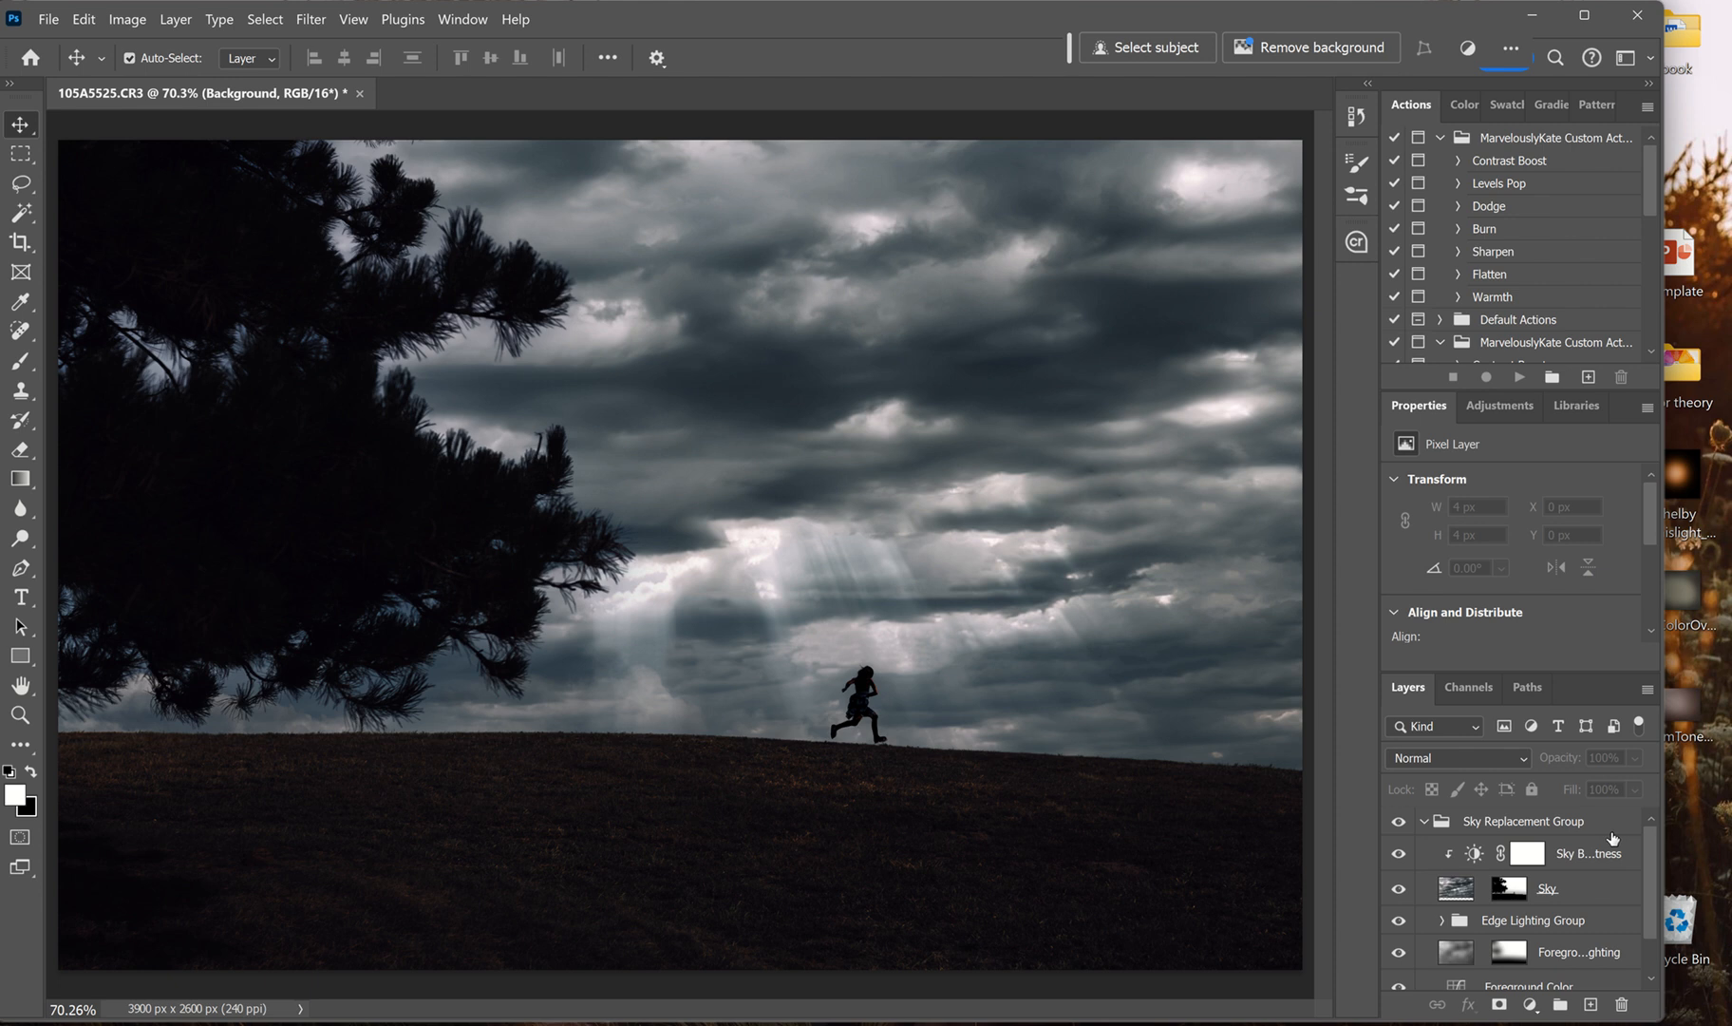
Step: Look through the layers inside the Sky Replacement Group and collapse the group
left_click_drag(1649, 849, 1649, 884)
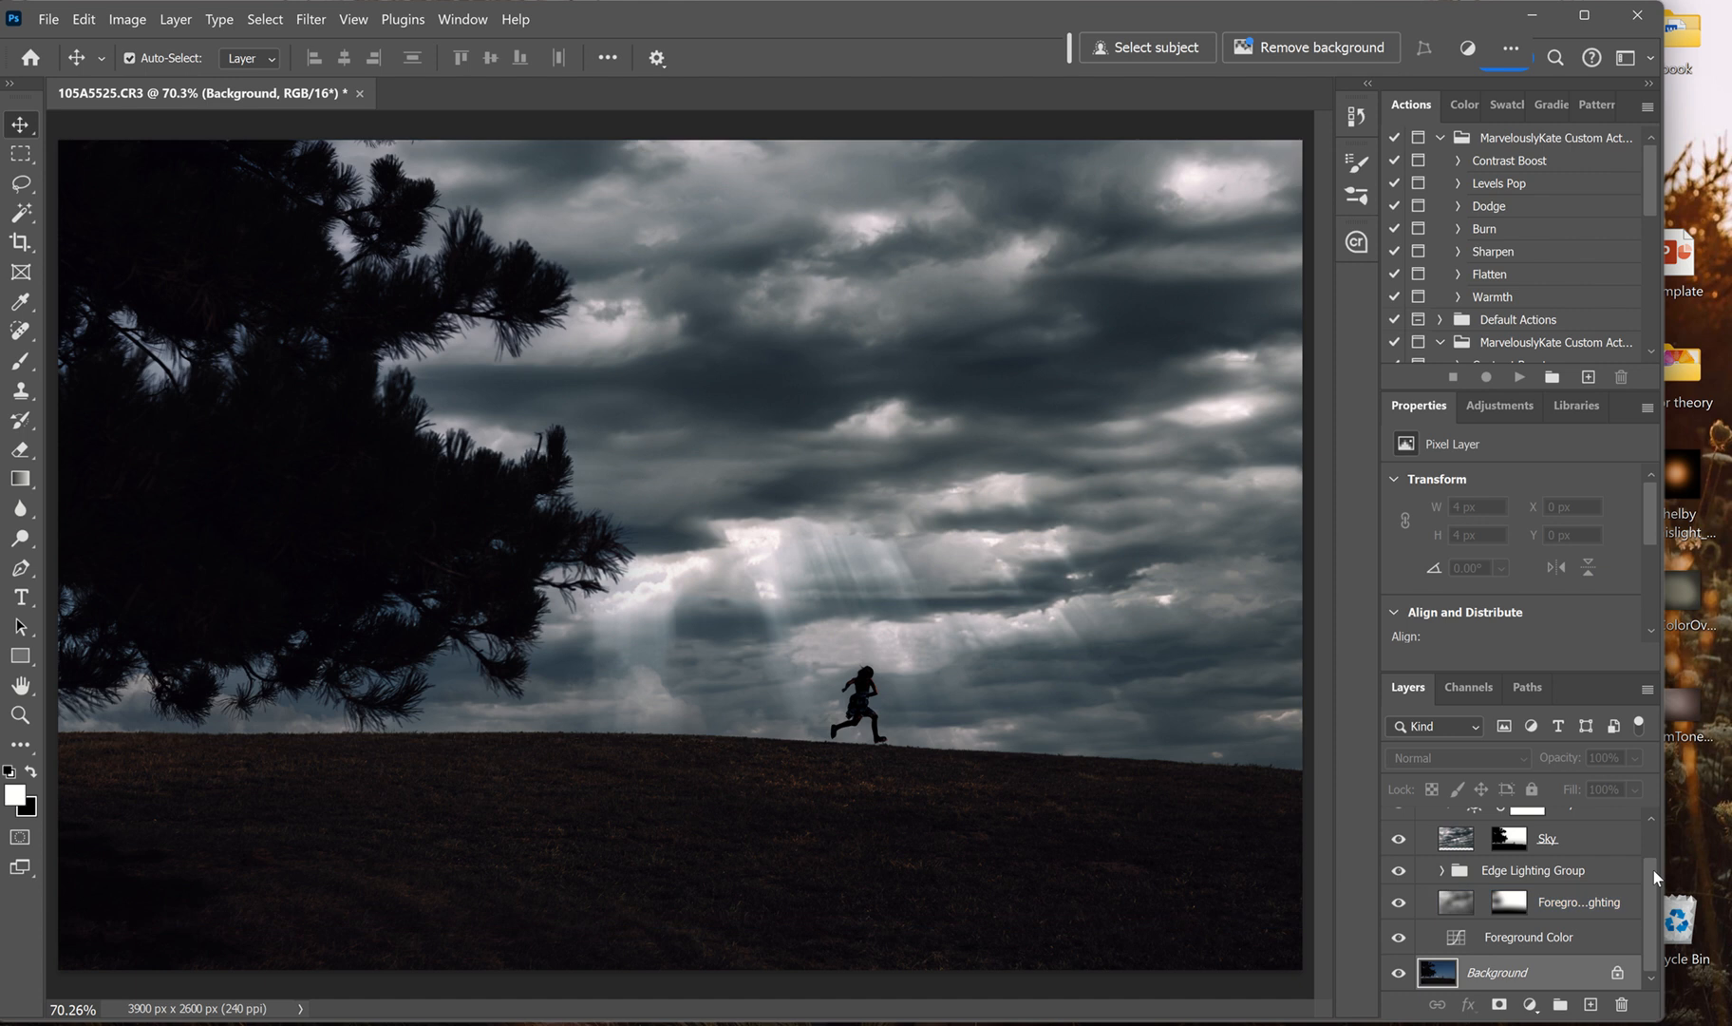
left_click(1650, 821)
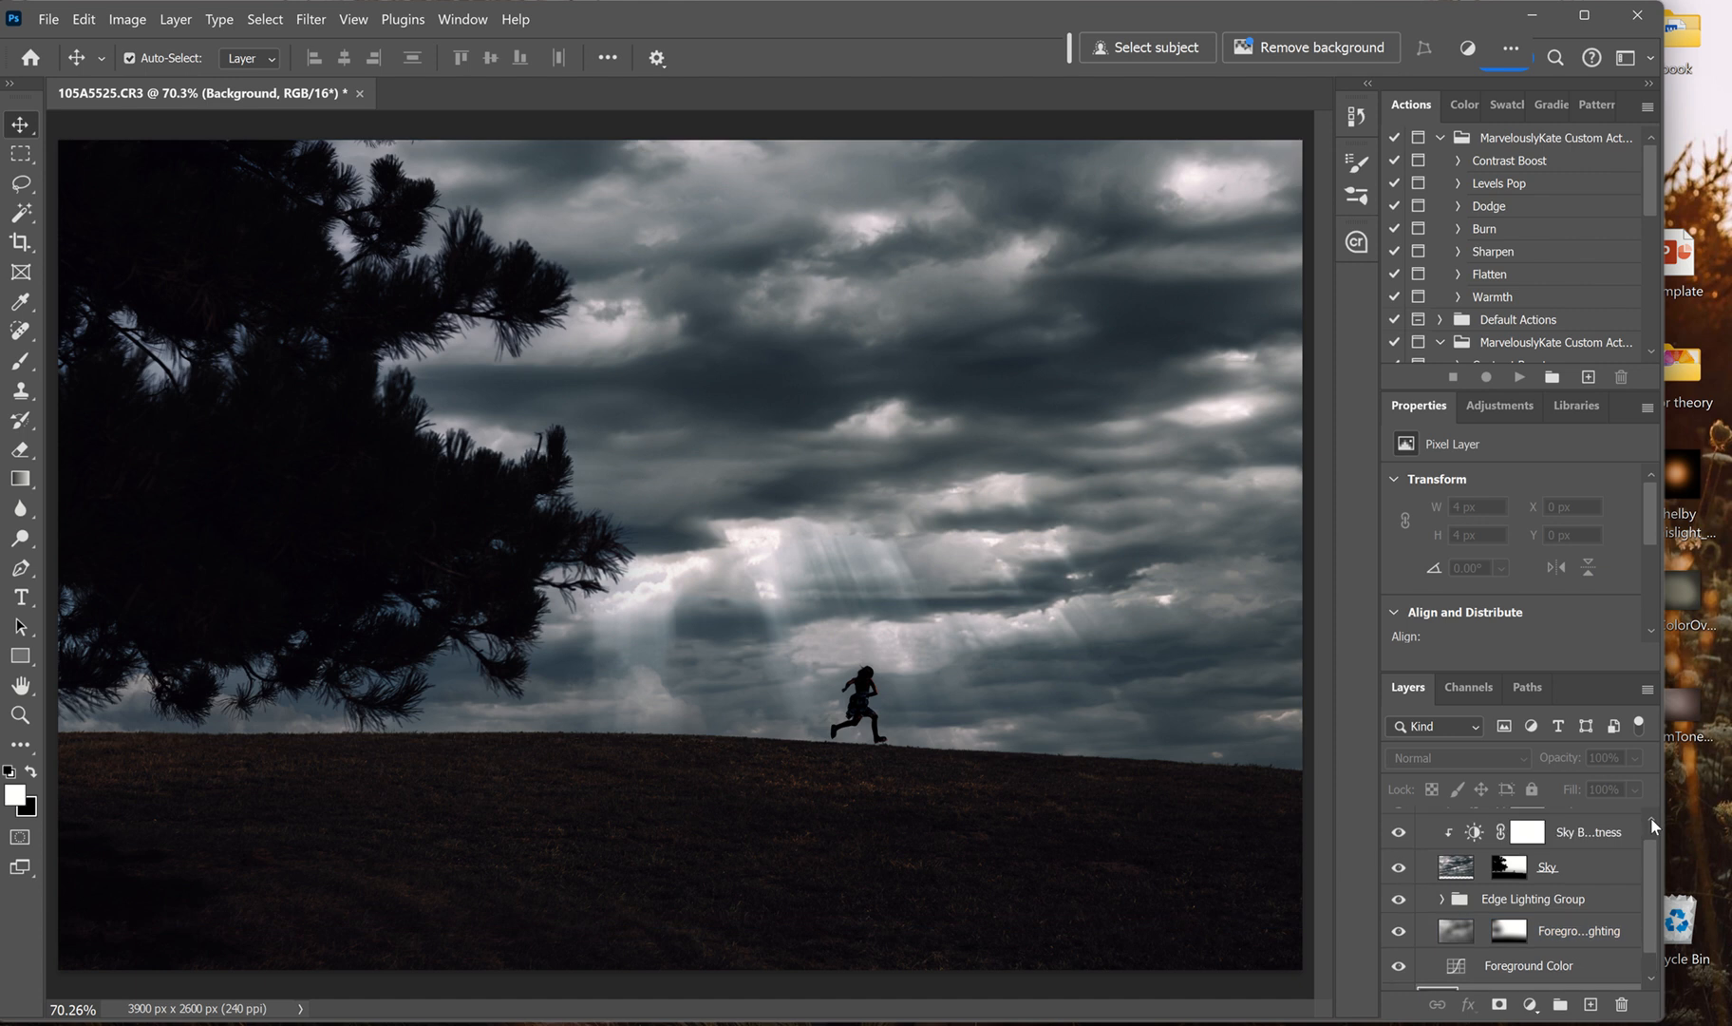
left_click(1651, 818)
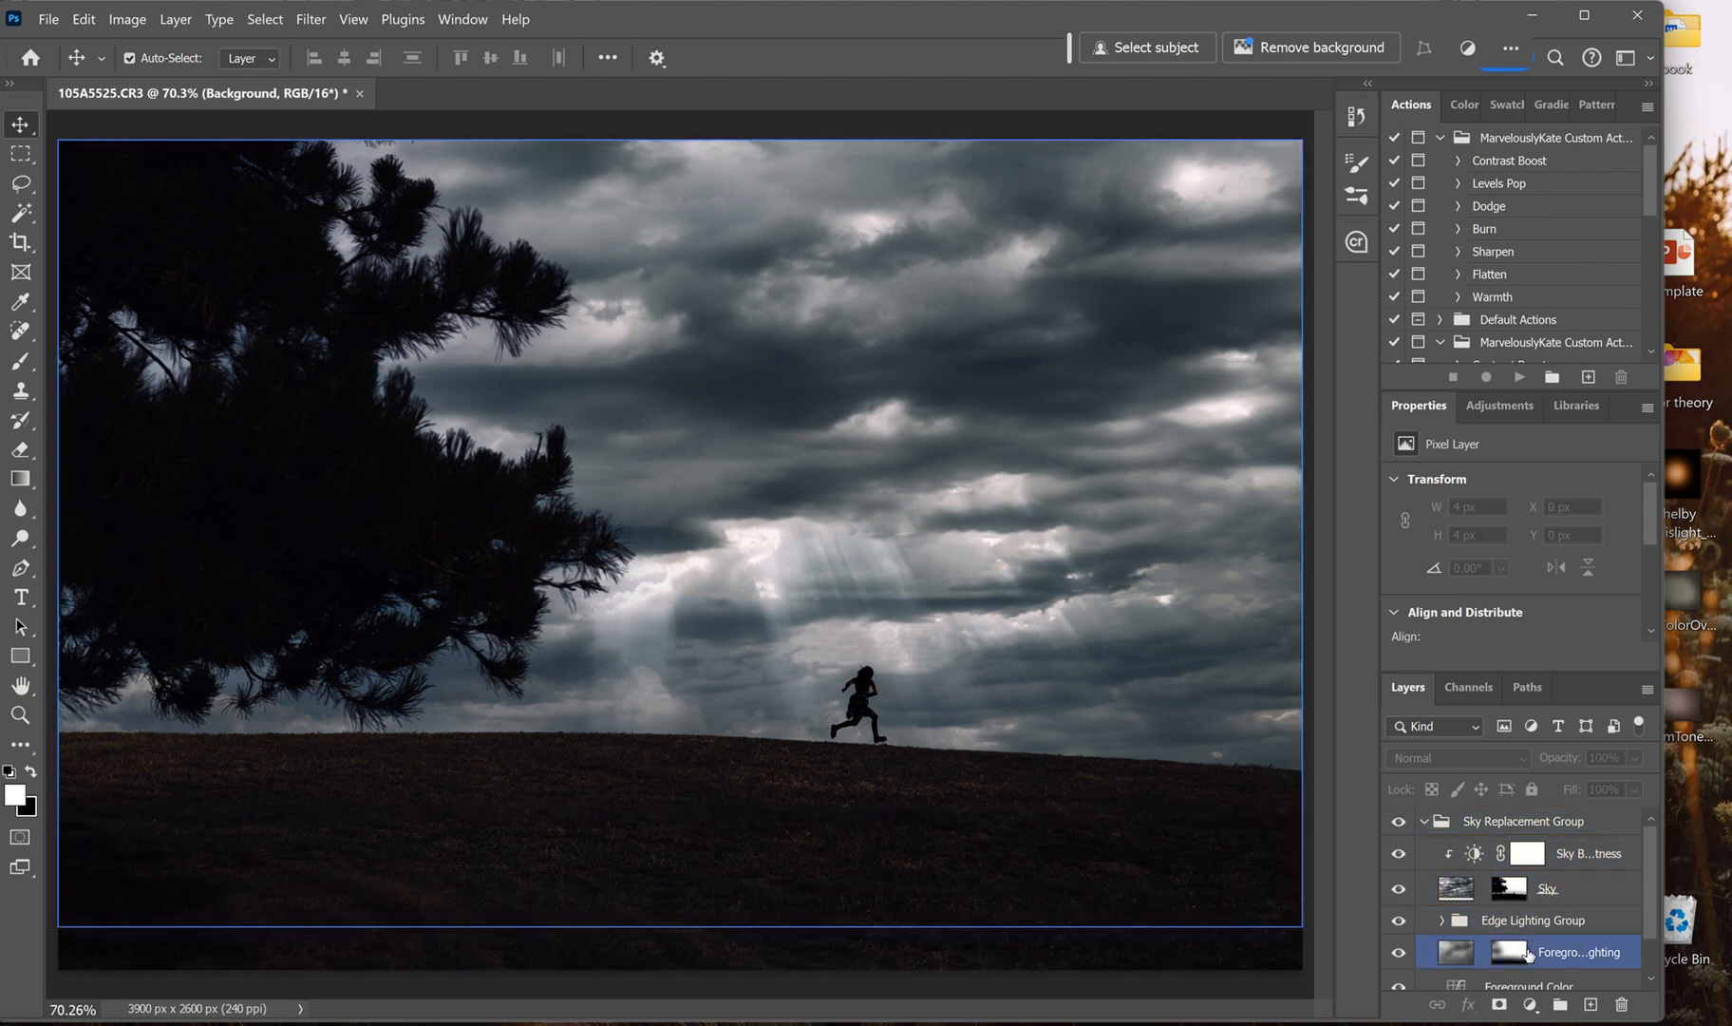
left_click(1425, 823)
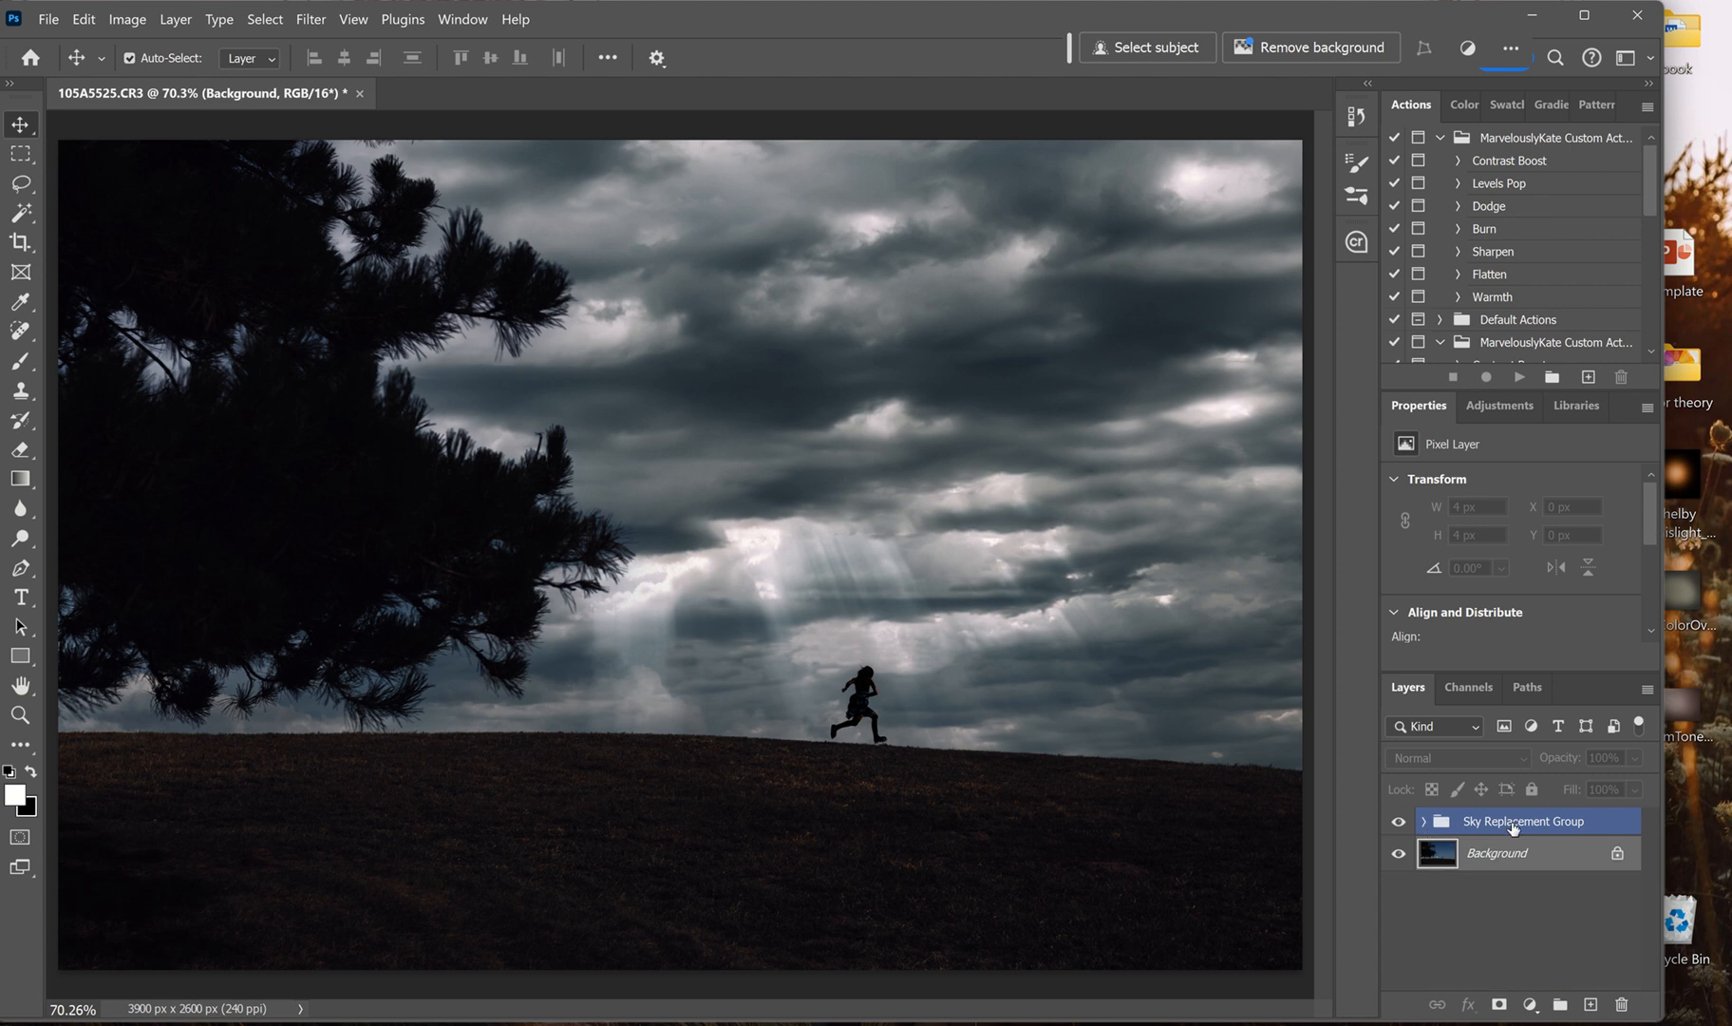